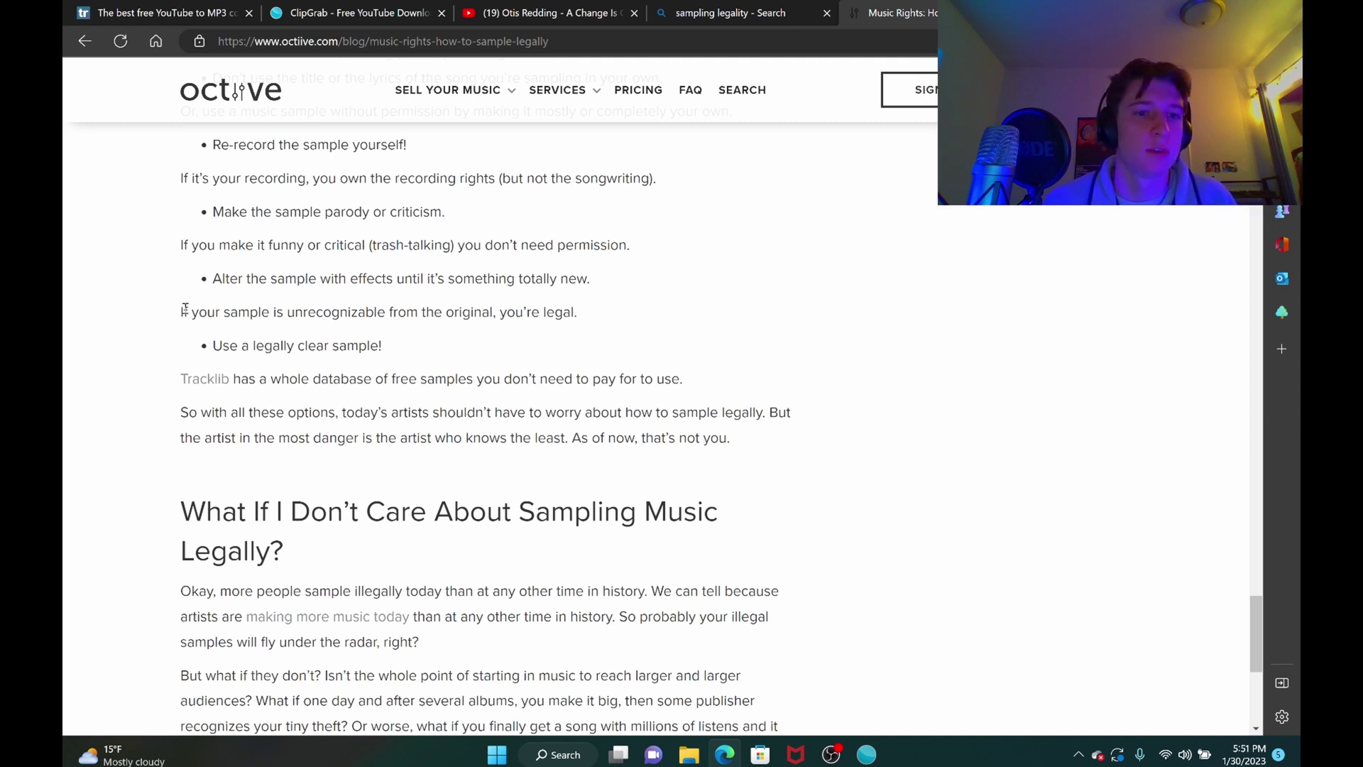
# Read the article's advice on altering a sample with effects until it is unrecognizable from the original.
pyautogui.moveTo(183, 311); pyautogui.dragTo(577, 328)
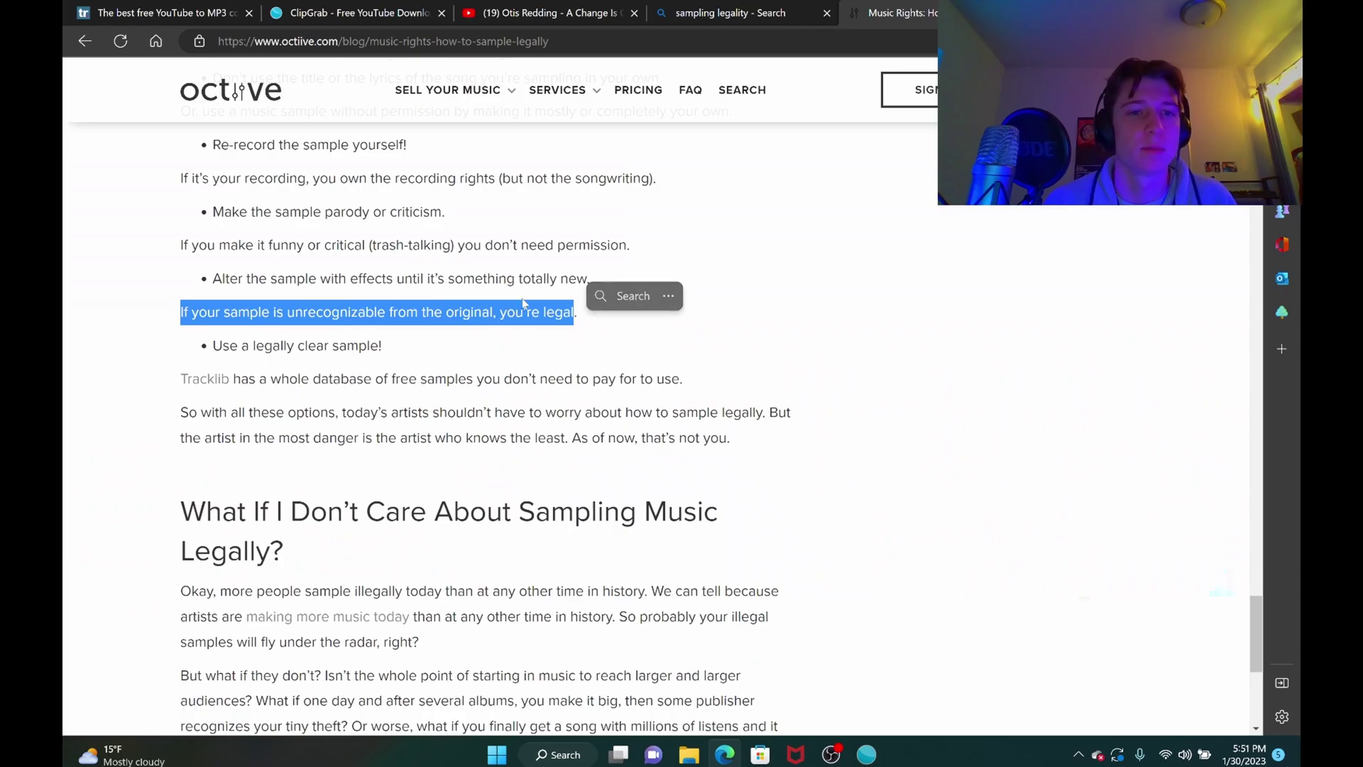
pyautogui.moveTo(516, 278); pyautogui.dragTo(511, 275)
pyautogui.click(477, 267)
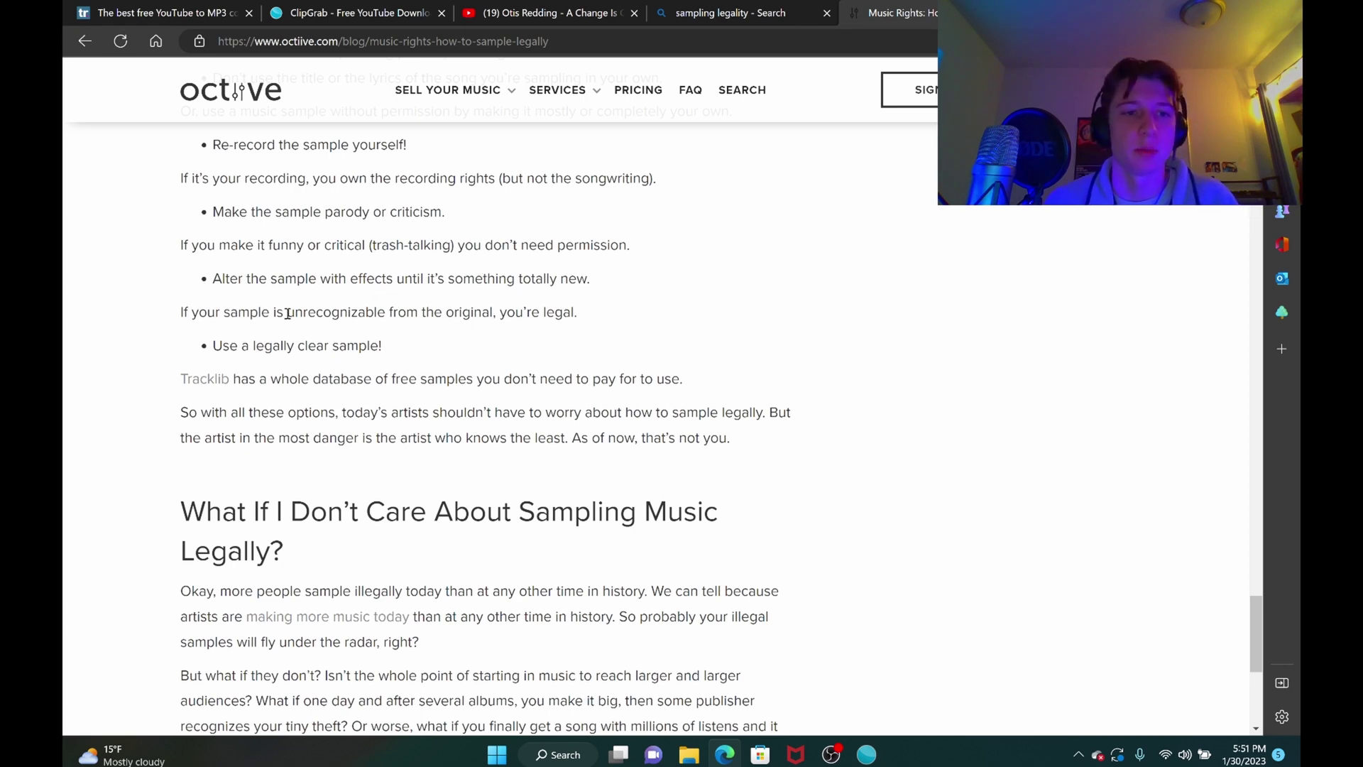
pyautogui.moveTo(290, 313); pyautogui.dragTo(498, 313)
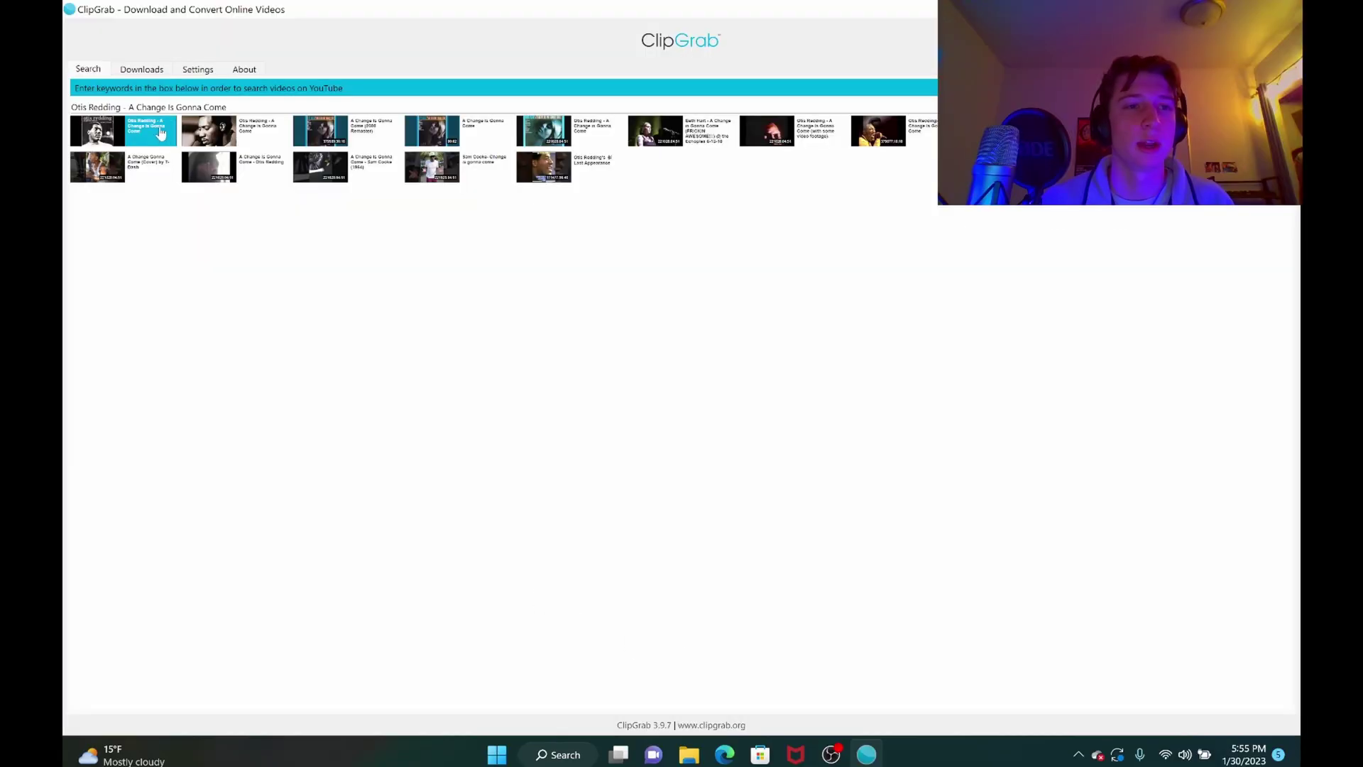
# In ClipGrab, download "Otis Redding - A Change Is Gonna Come" as MP3 (audio only) into the Downloads folder.
pyautogui.click(161, 134)
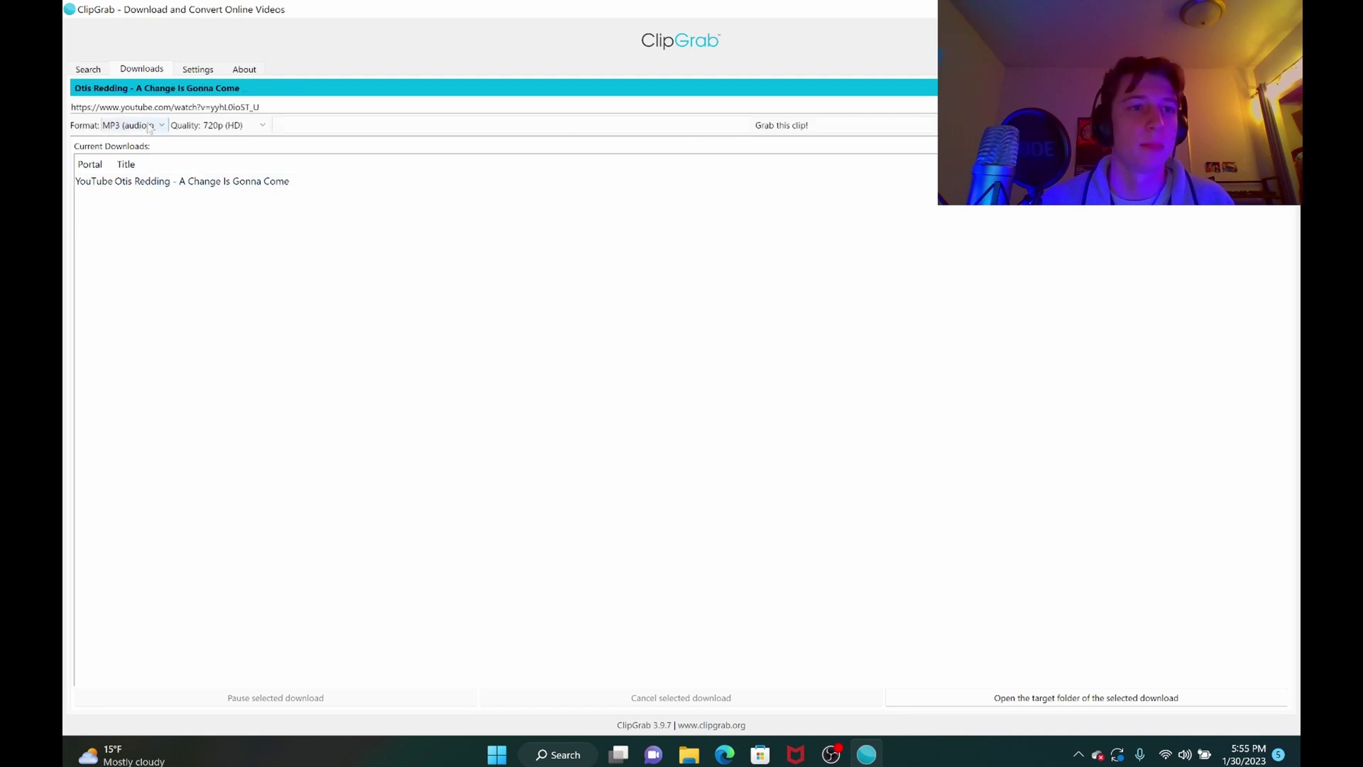
pyautogui.click(156, 128)
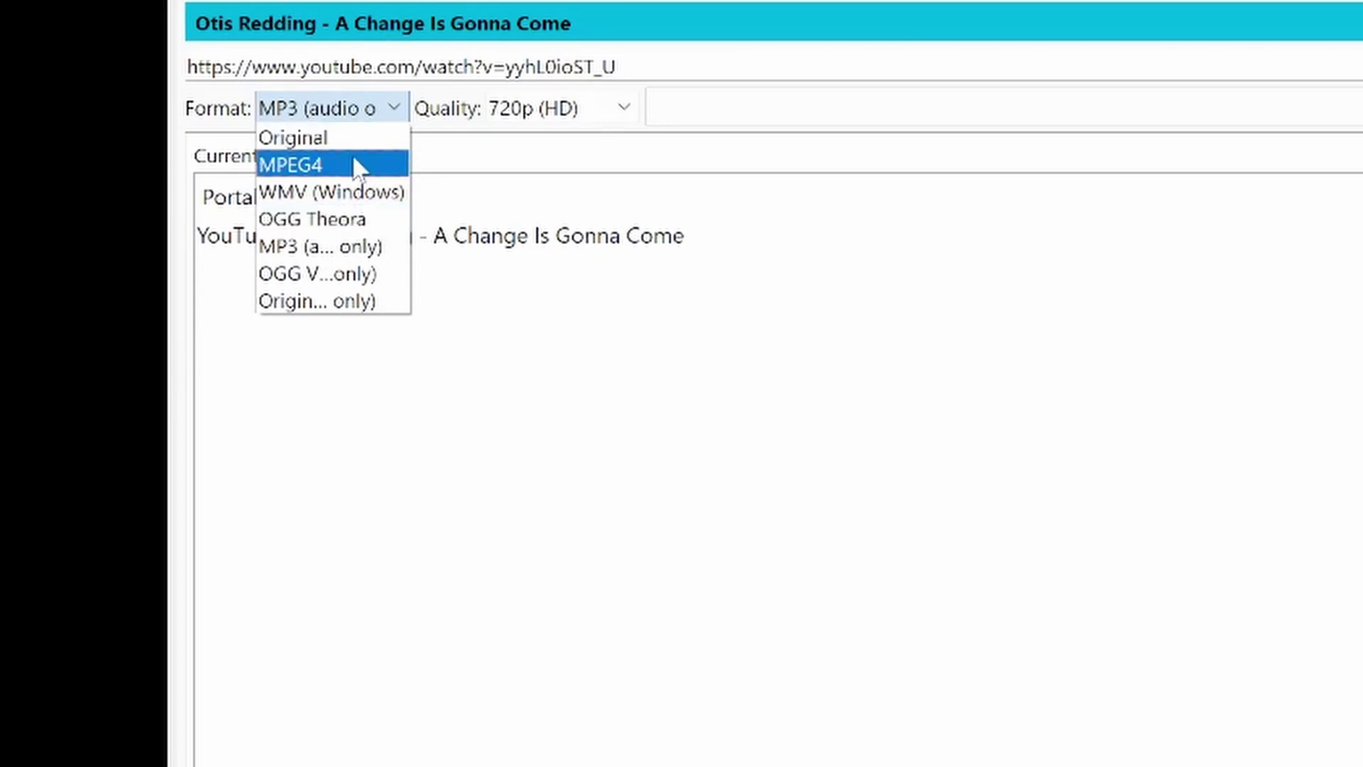
pyautogui.click(348, 249)
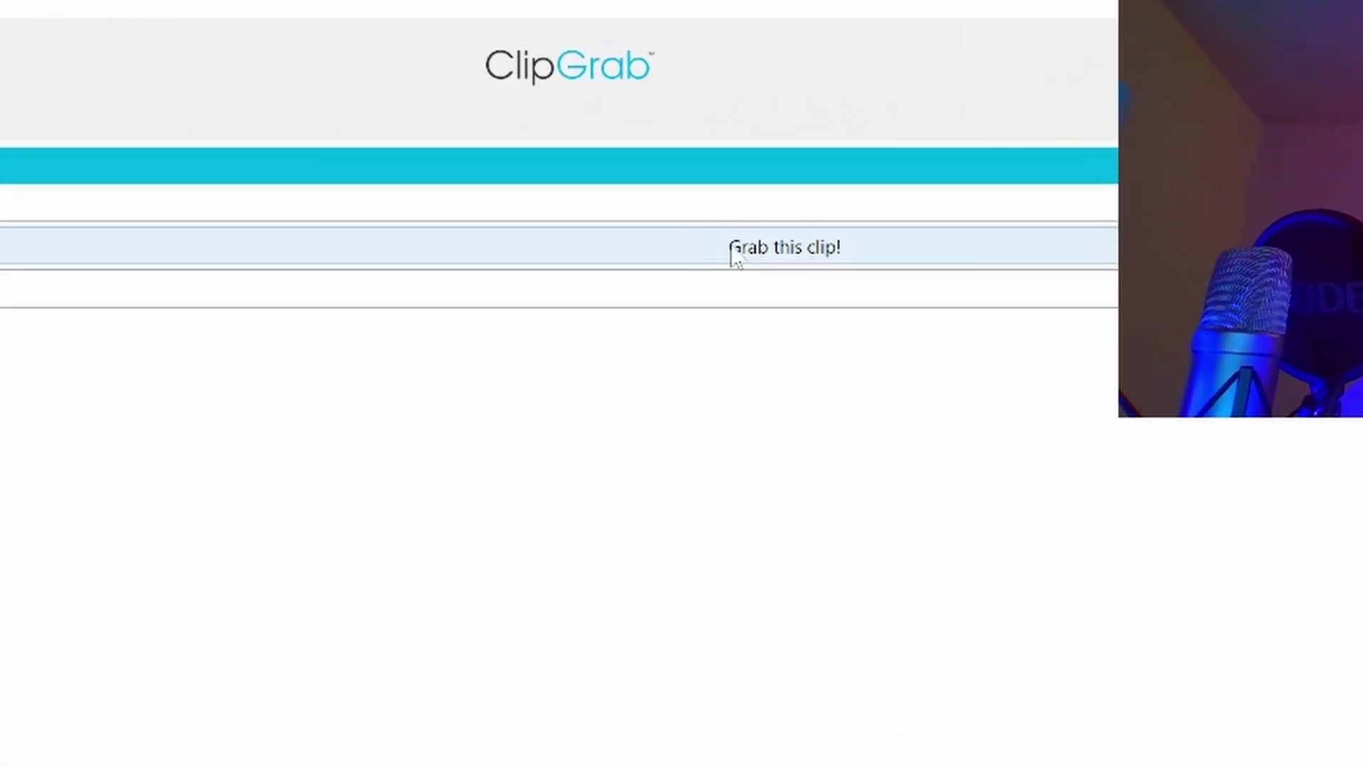
pyautogui.click(729, 266)
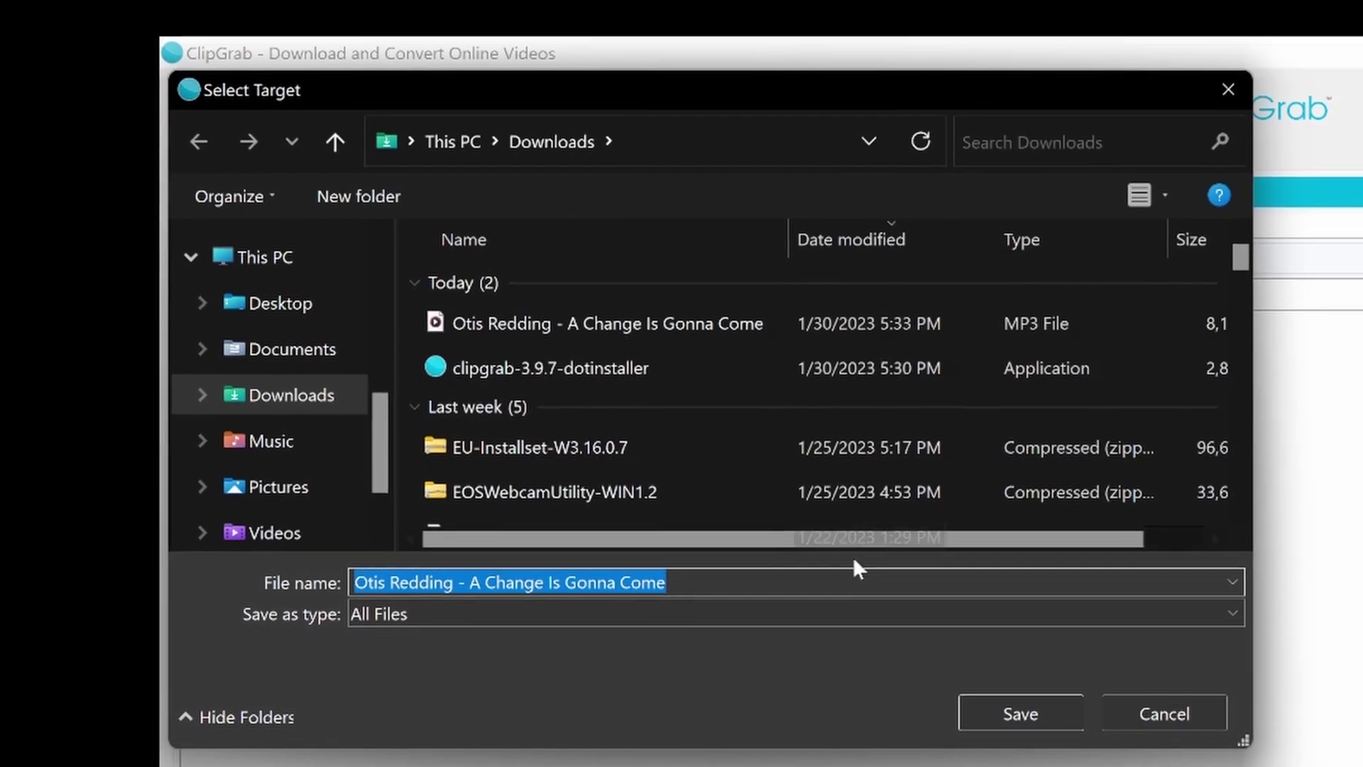
pyautogui.click(1032, 710)
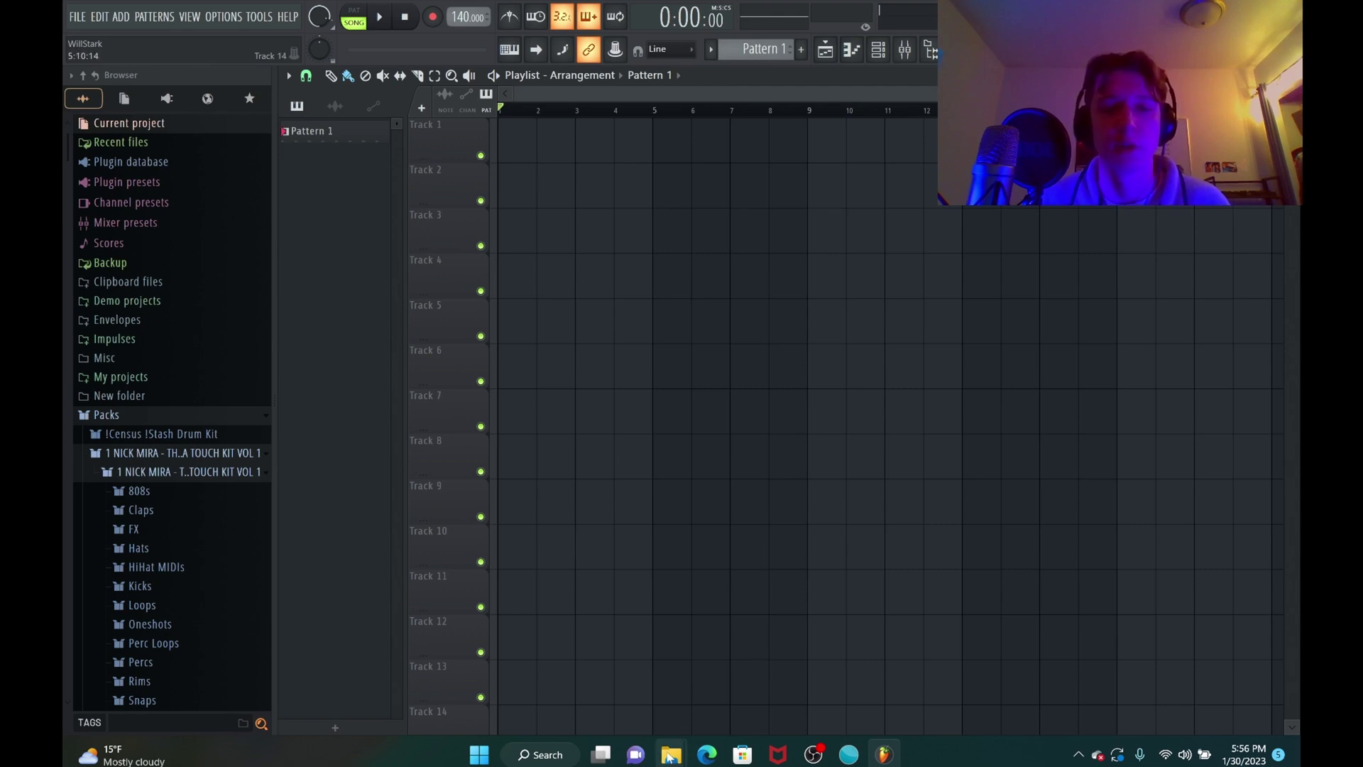
# Import the Otis Redding MP3 from the Downloads folder into the FL Studio playlist on Track 1, starting at bar 1.
pyautogui.moveTo(671, 754)
pyautogui.click(622, 680)
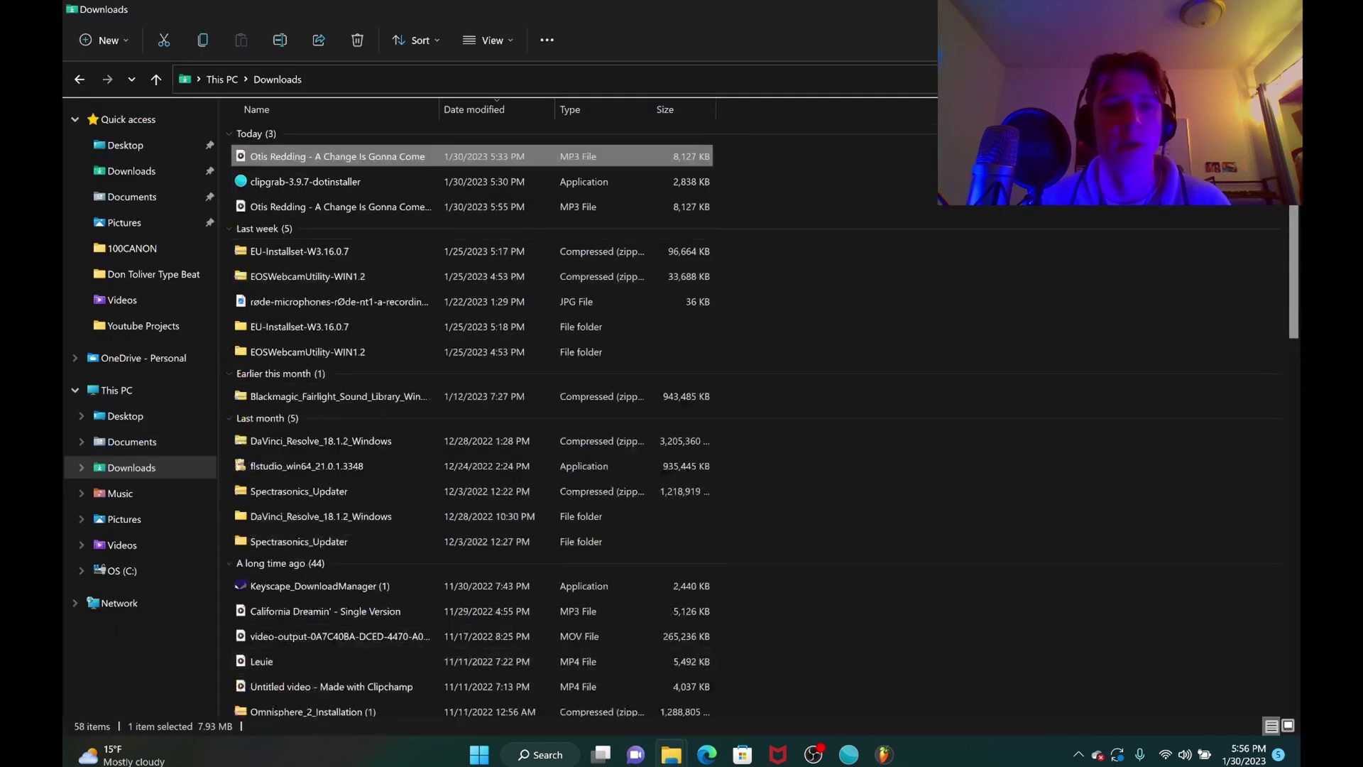
pyautogui.click(1243, 9)
pyautogui.moveTo(648, 517); pyautogui.dragTo(548, 120)
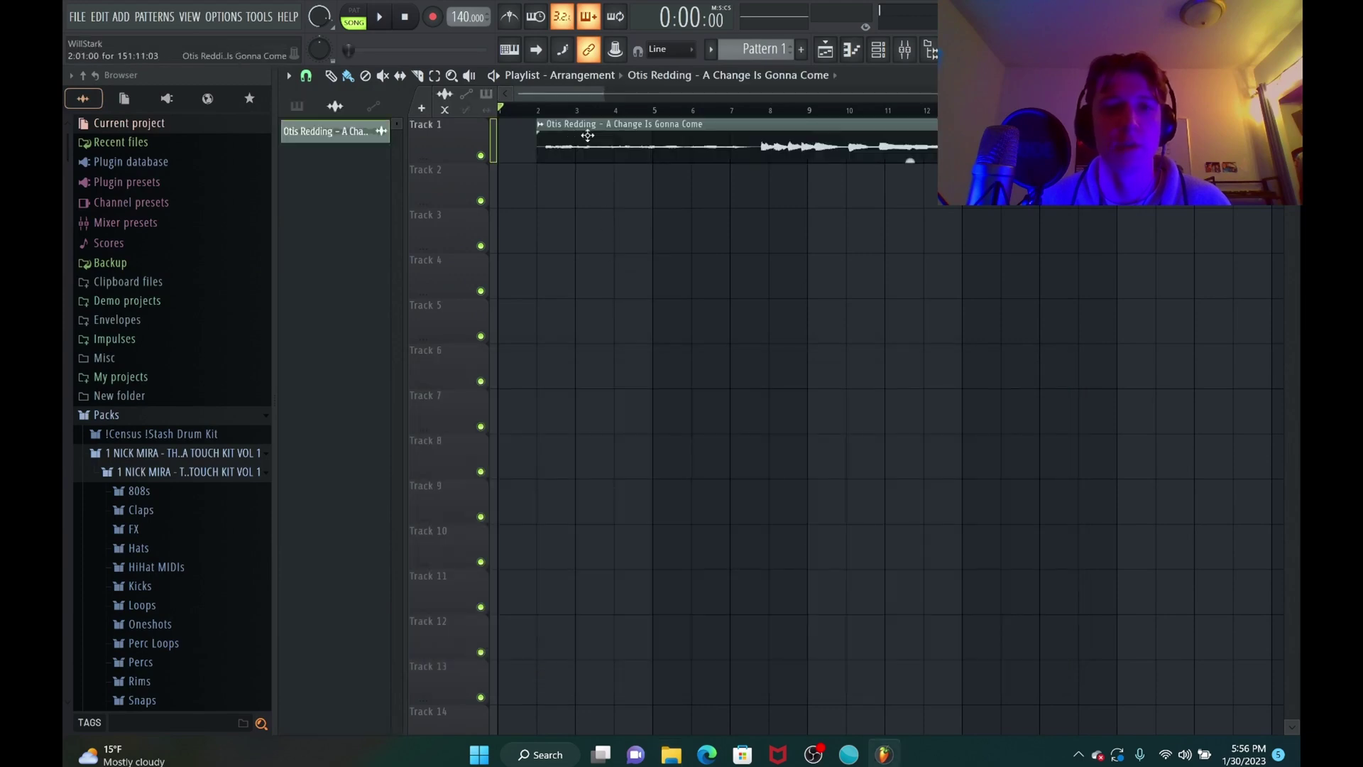
pyautogui.moveTo(642, 139); pyautogui.dragTo(576, 142)
pyautogui.scroll(-3, 582, 109)
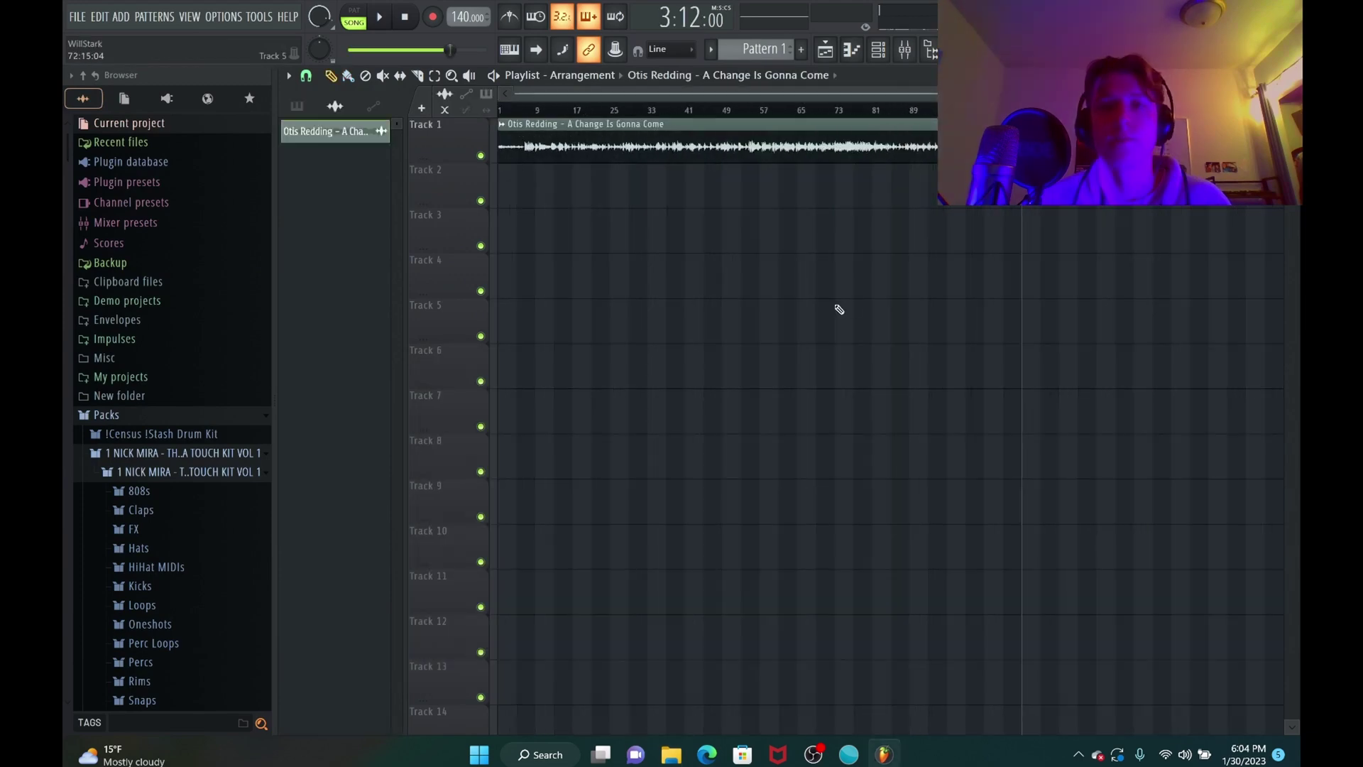
# Set the project tempo to about 171 BPM by tapping the song's beat in the tempo tapper.
pyautogui.rightClick(461, 17)
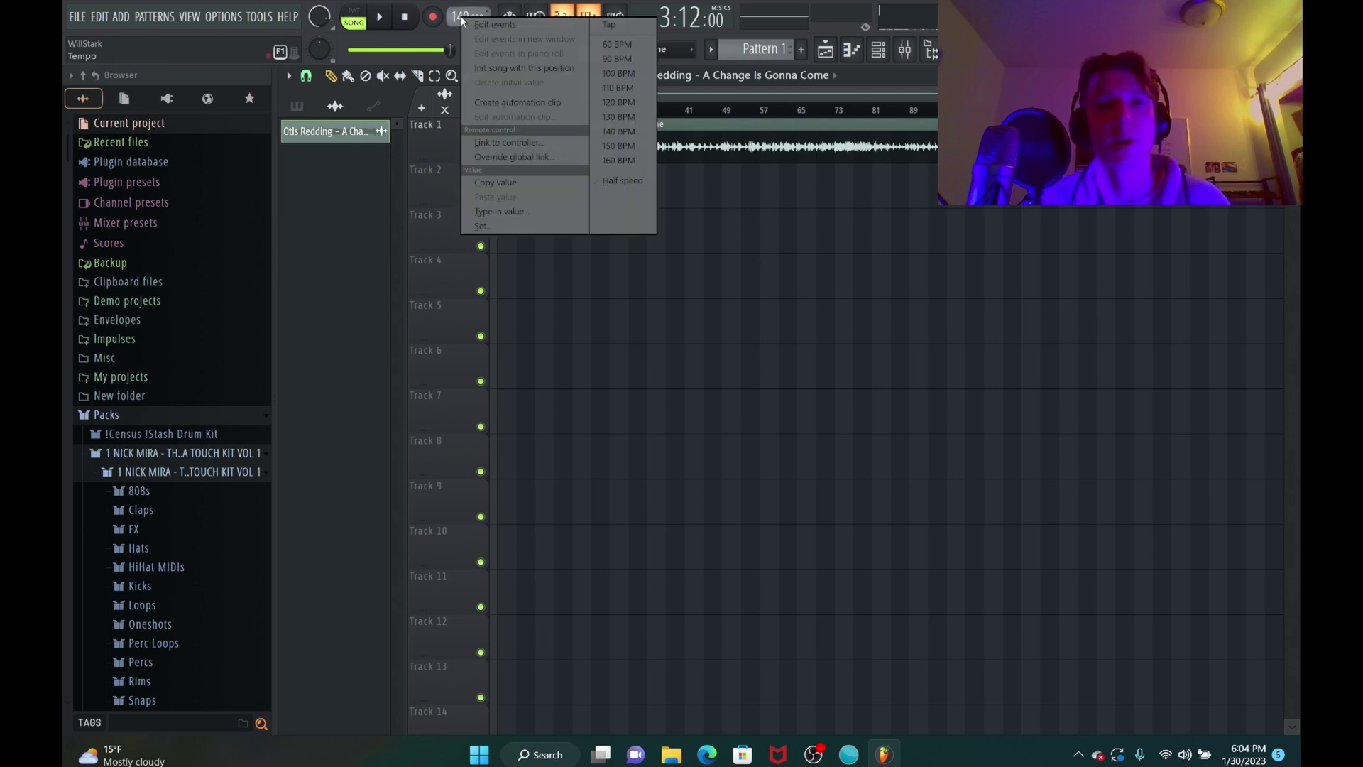
pyautogui.click(631, 24)
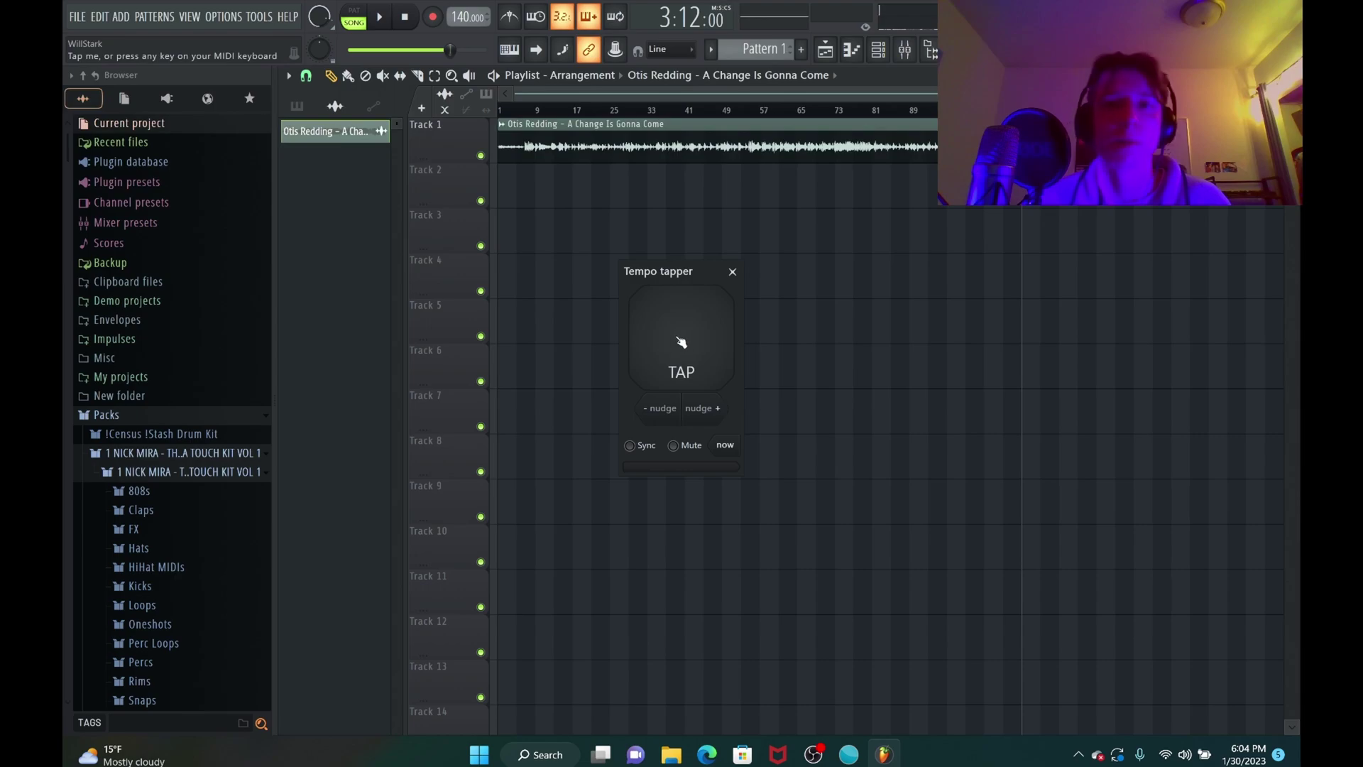
pyautogui.click(681, 343)
pyautogui.click(680, 343)
pyautogui.click(681, 343)
pyautogui.click(682, 345)
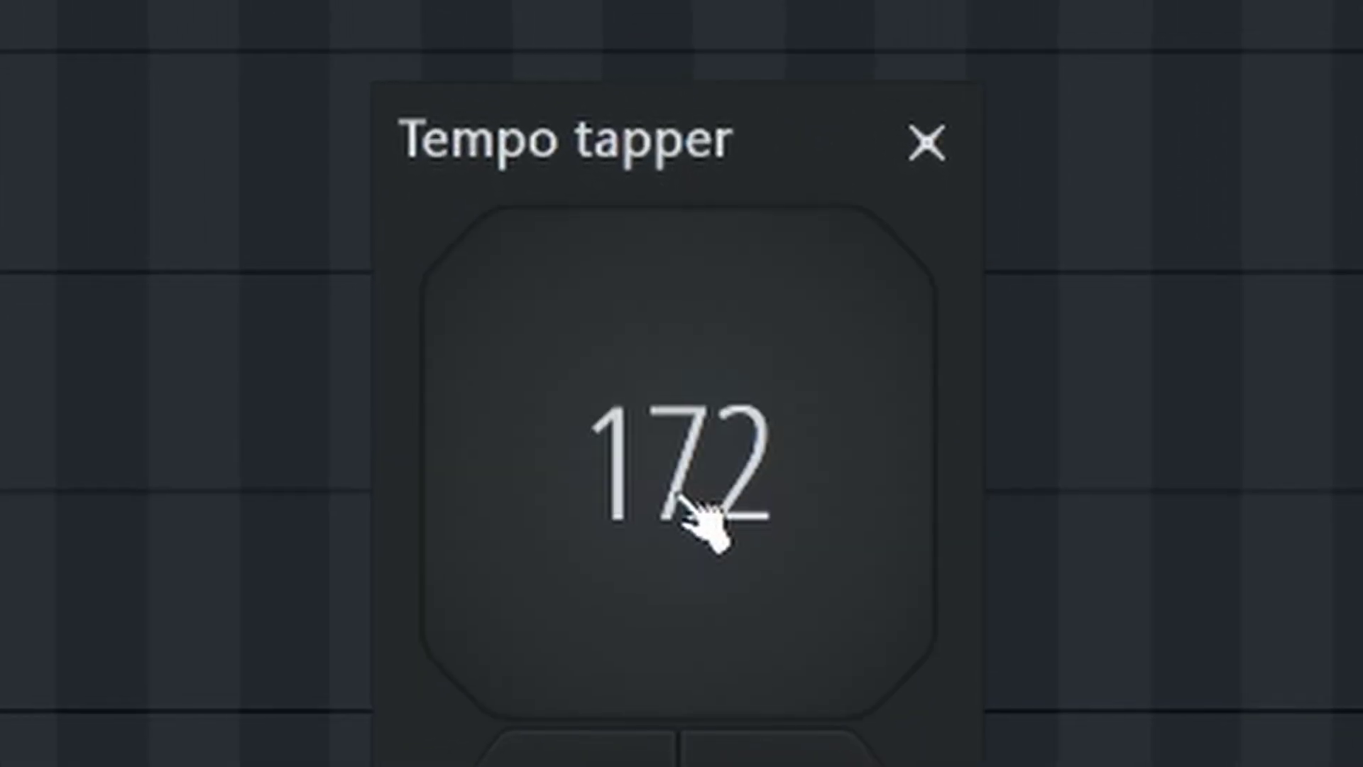
pyautogui.click(680, 497)
pyautogui.click(680, 497)
pyautogui.click(680, 497)
pyautogui.click(680, 497)
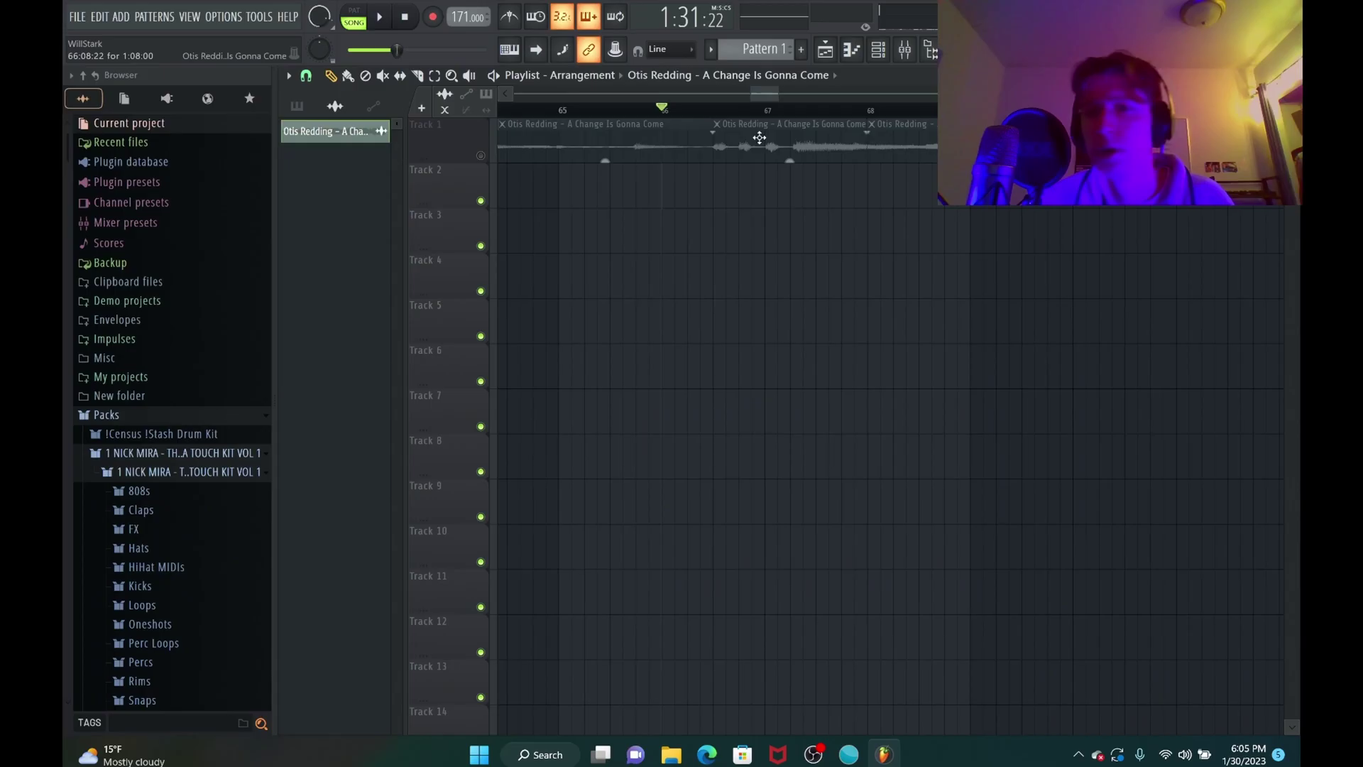
# Move the chopped sample slice near bar 67 to Track 2 and set the sample's declicking mode to Generic (bleeding).
pyautogui.moveTo(761, 139); pyautogui.dragTo(769, 186)
pyautogui.scroll(2, 782, 150)
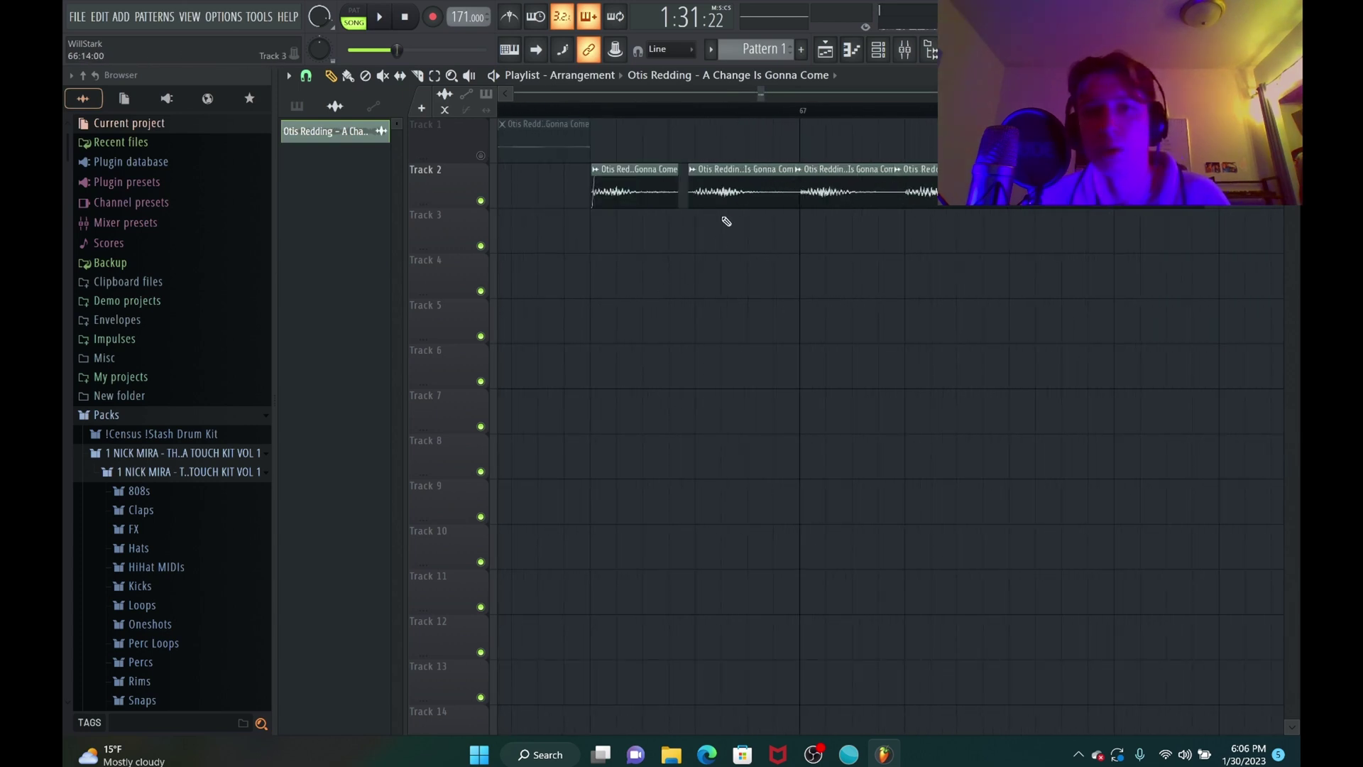
pyautogui.doubleClick(655, 185)
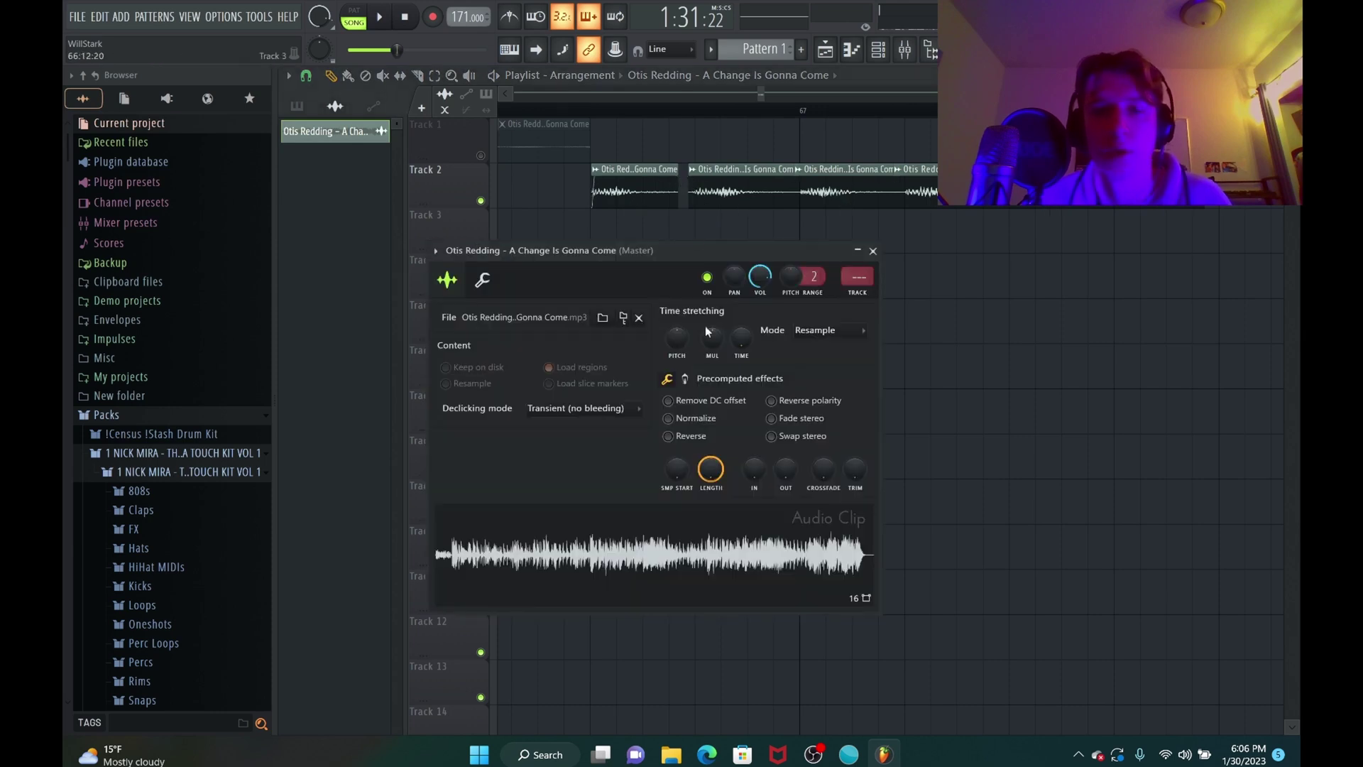
pyautogui.click(595, 415)
pyautogui.click(587, 485)
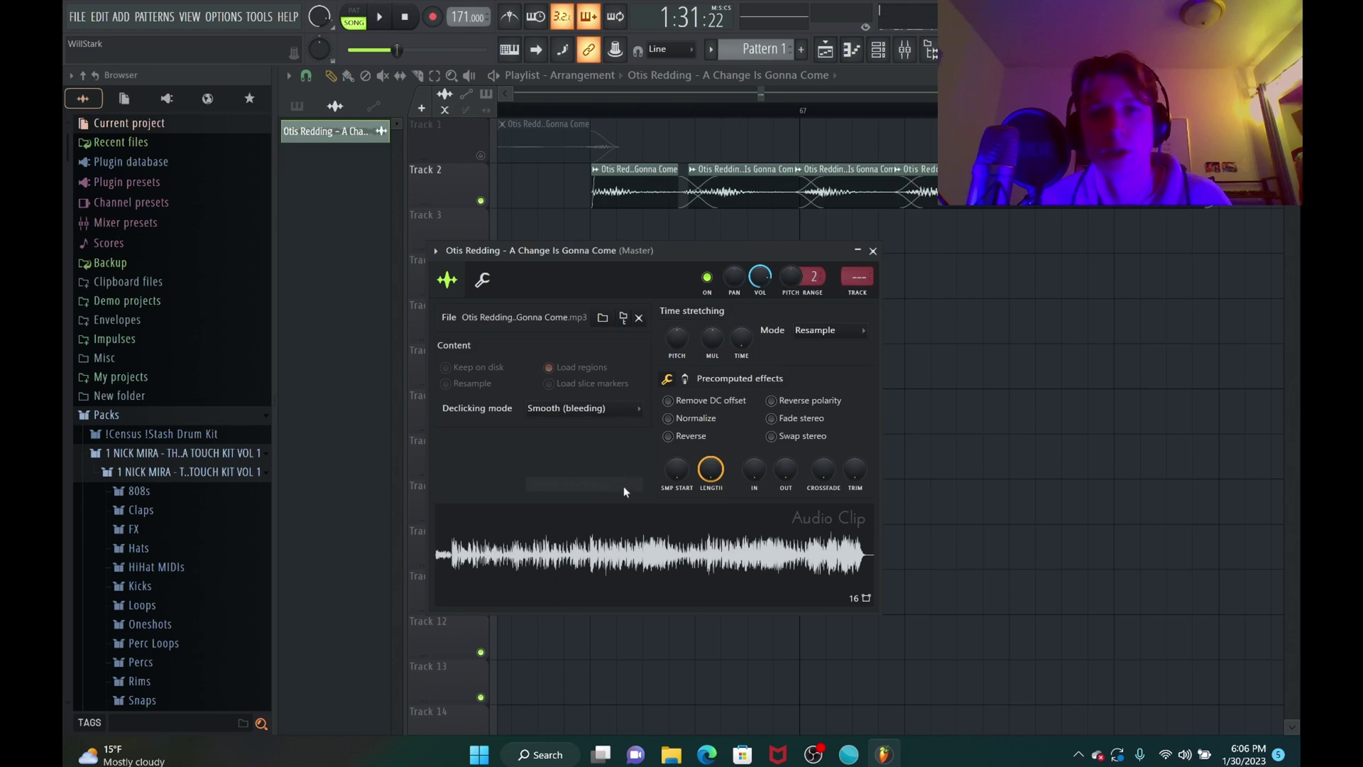
pyautogui.click(566, 408)
pyautogui.click(575, 470)
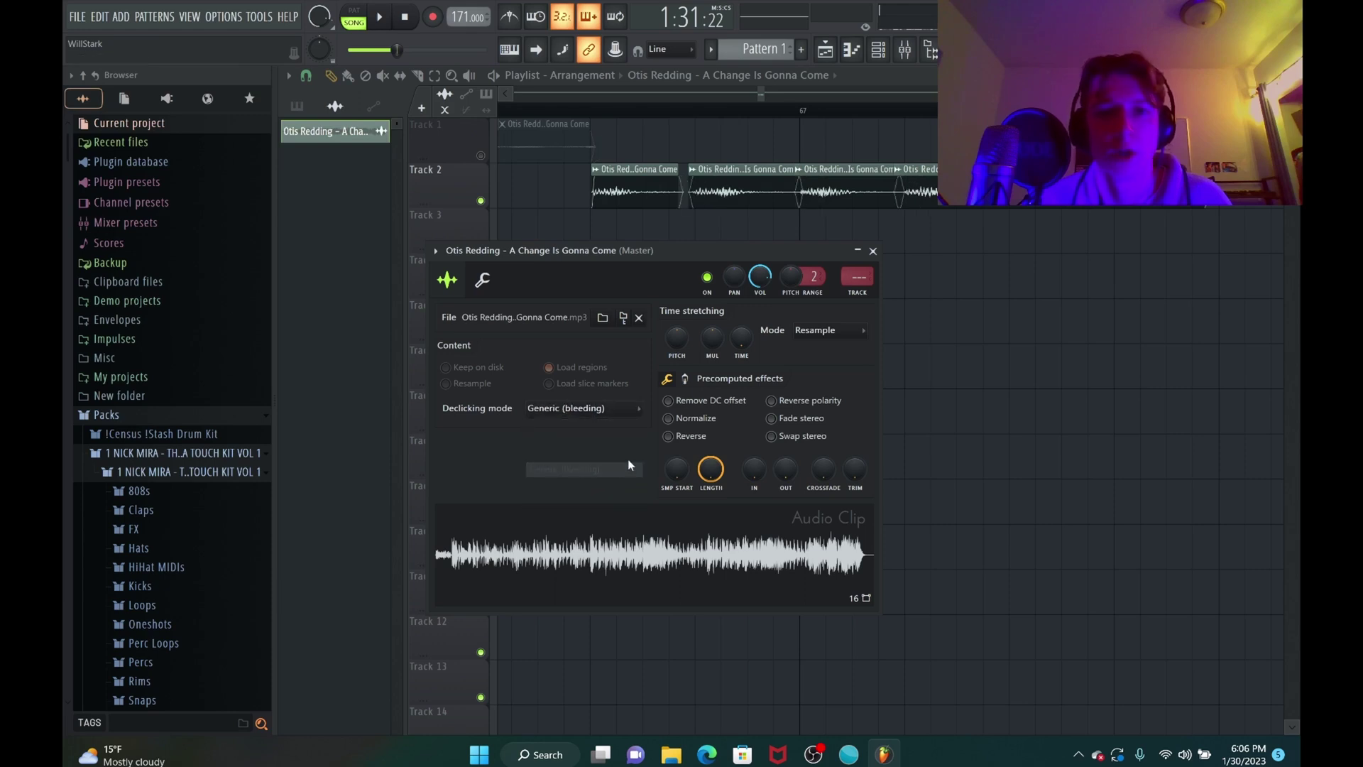
pyautogui.press('Escape')
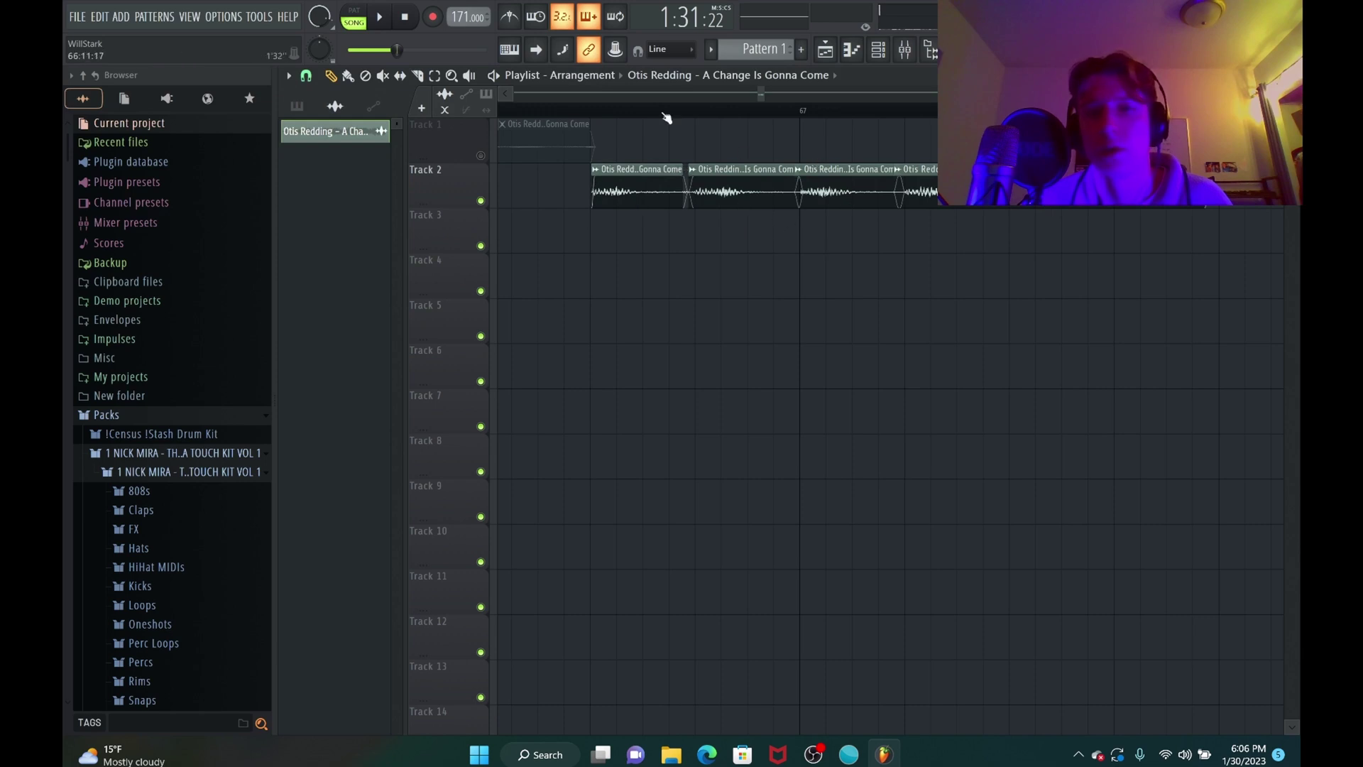
# Play back the slices on Track 2 from the middle of bar 66 to check the transitions between them.
pyautogui.click(610, 114)
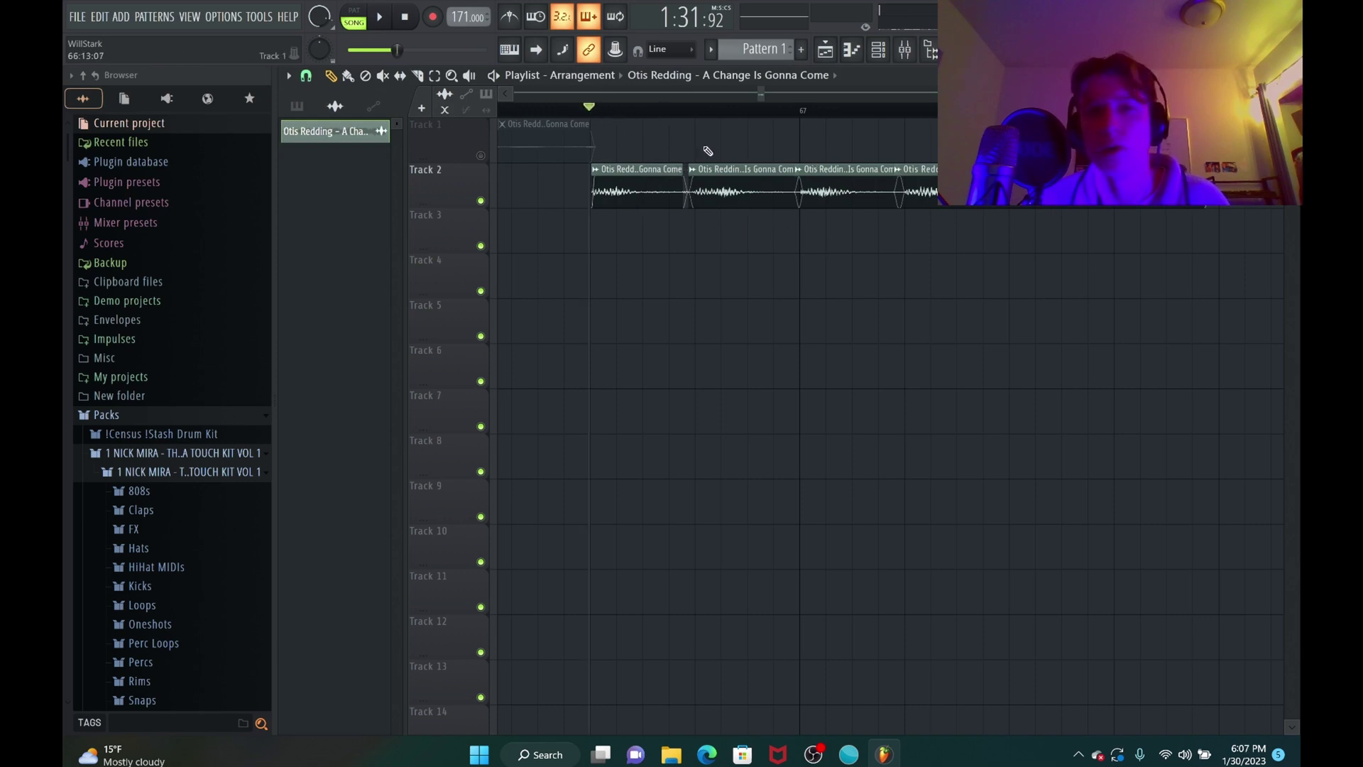
pyautogui.press('space')
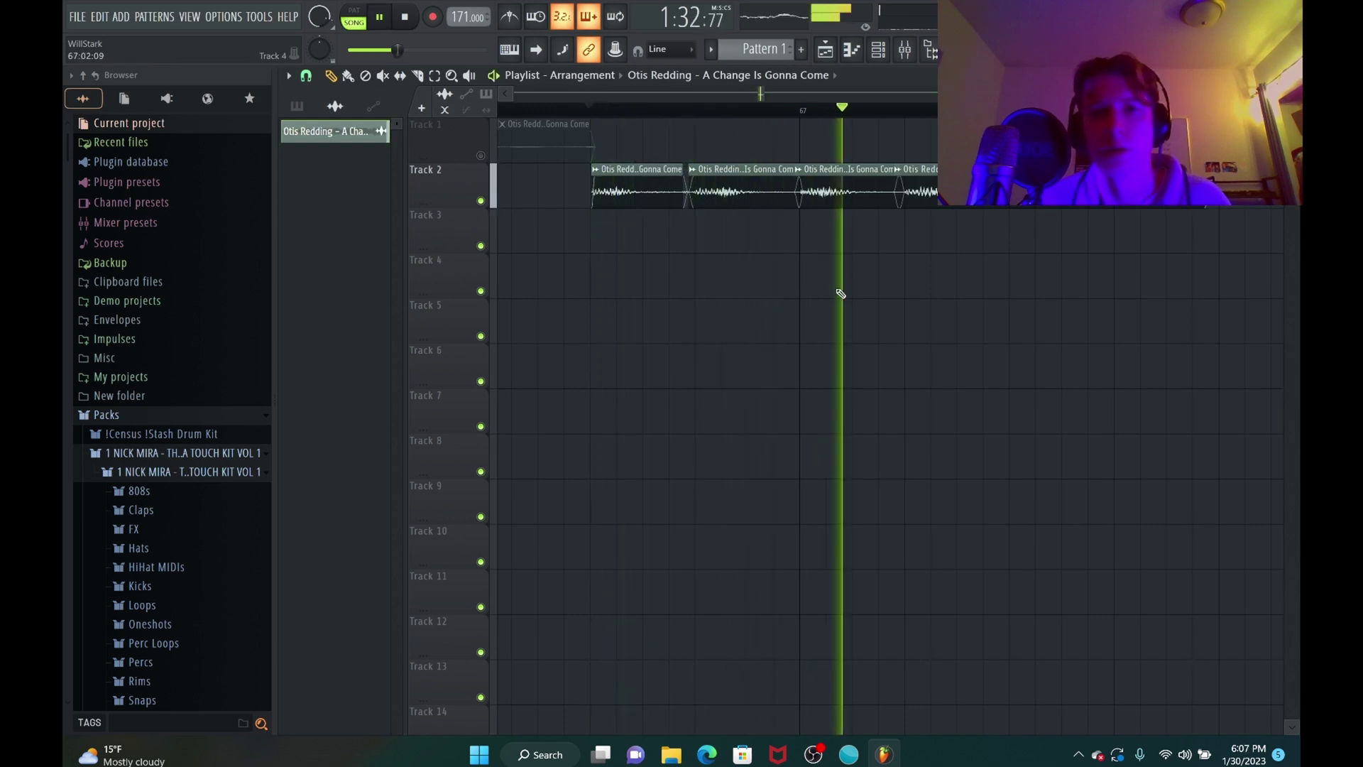
pyautogui.press('space')
pyautogui.scroll(-3, 901, 181)
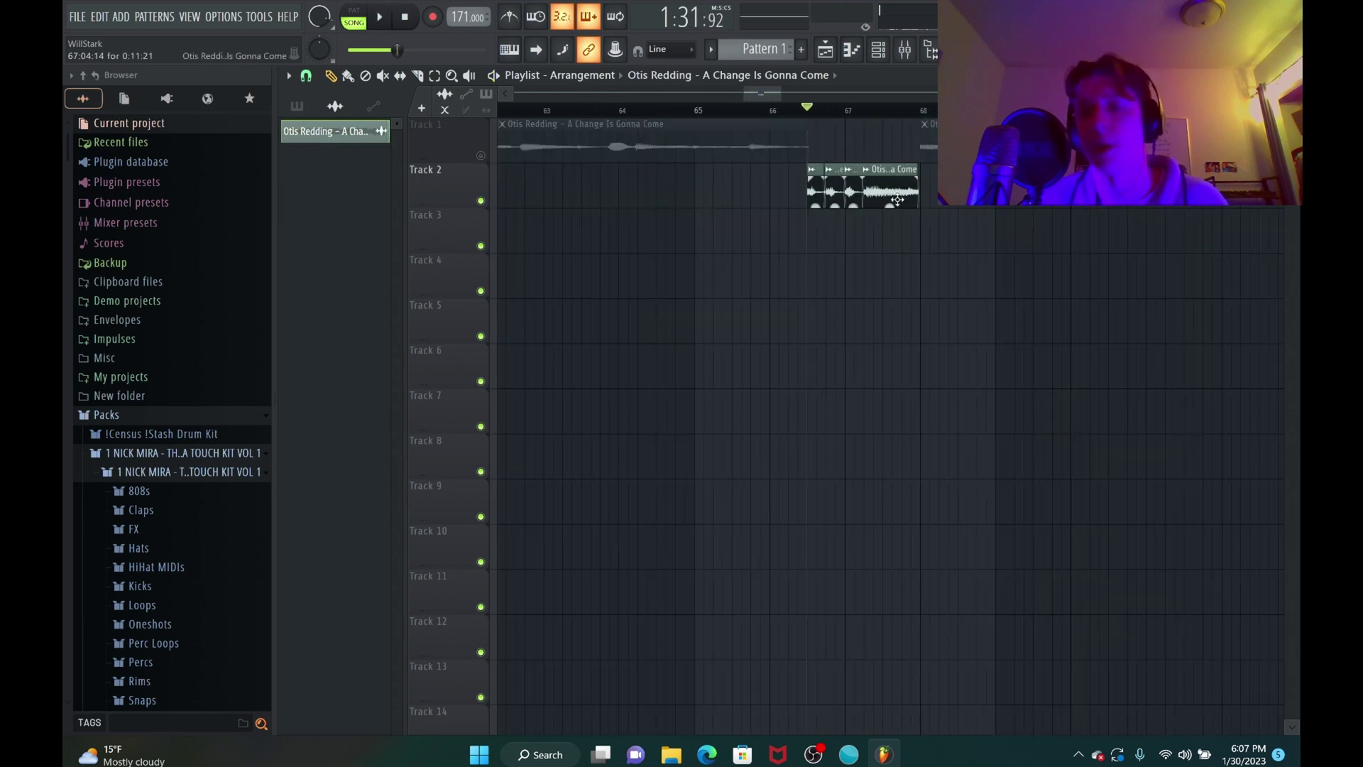
pyautogui.scroll(4, 898, 116)
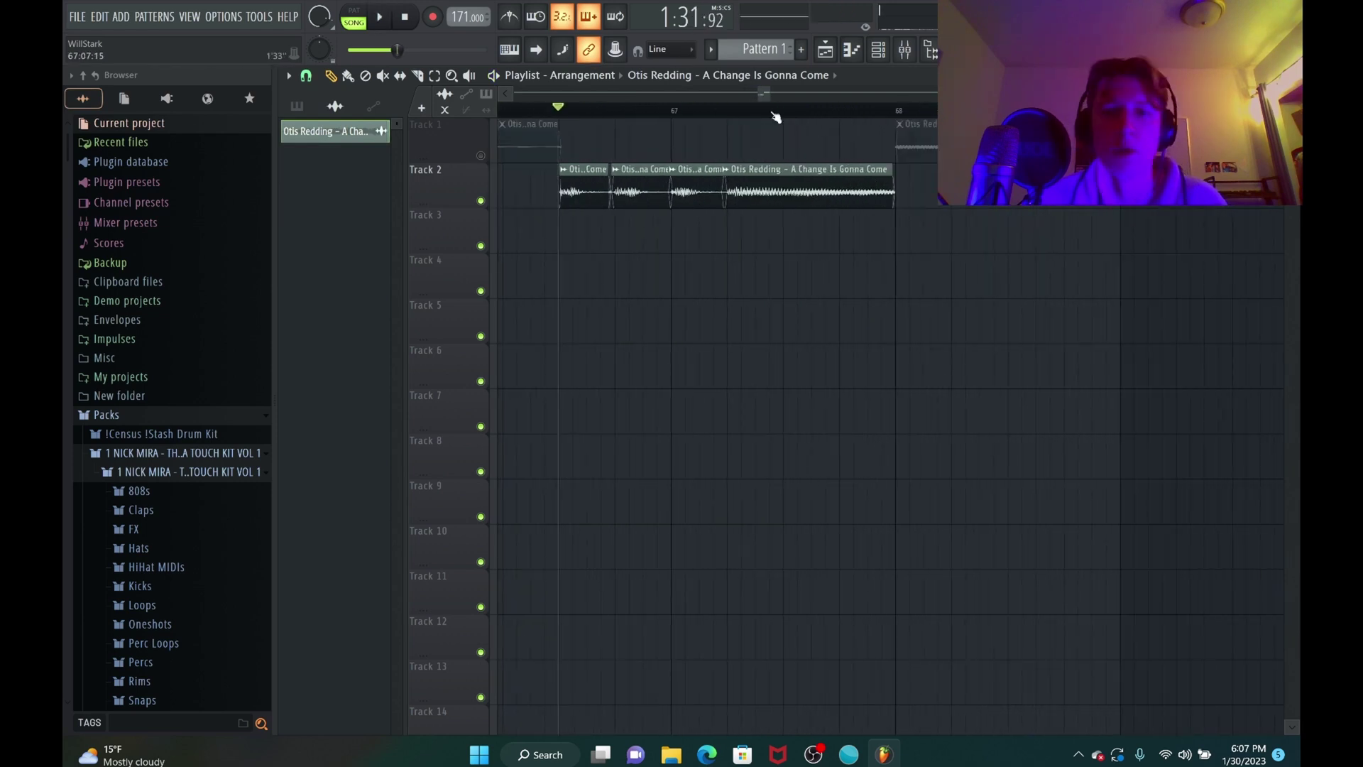
pyautogui.press('space')
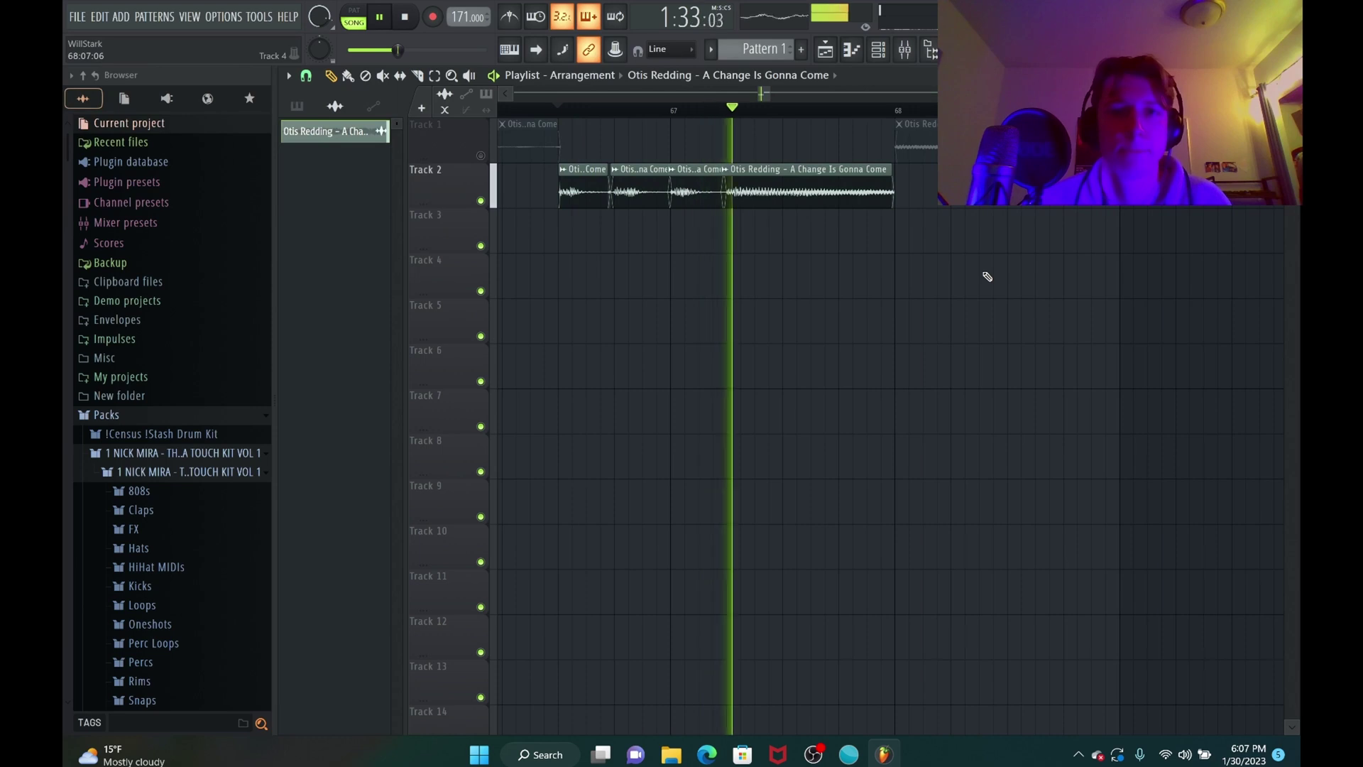
pyautogui.press('space')
pyautogui.scroll(-1, 918, 116)
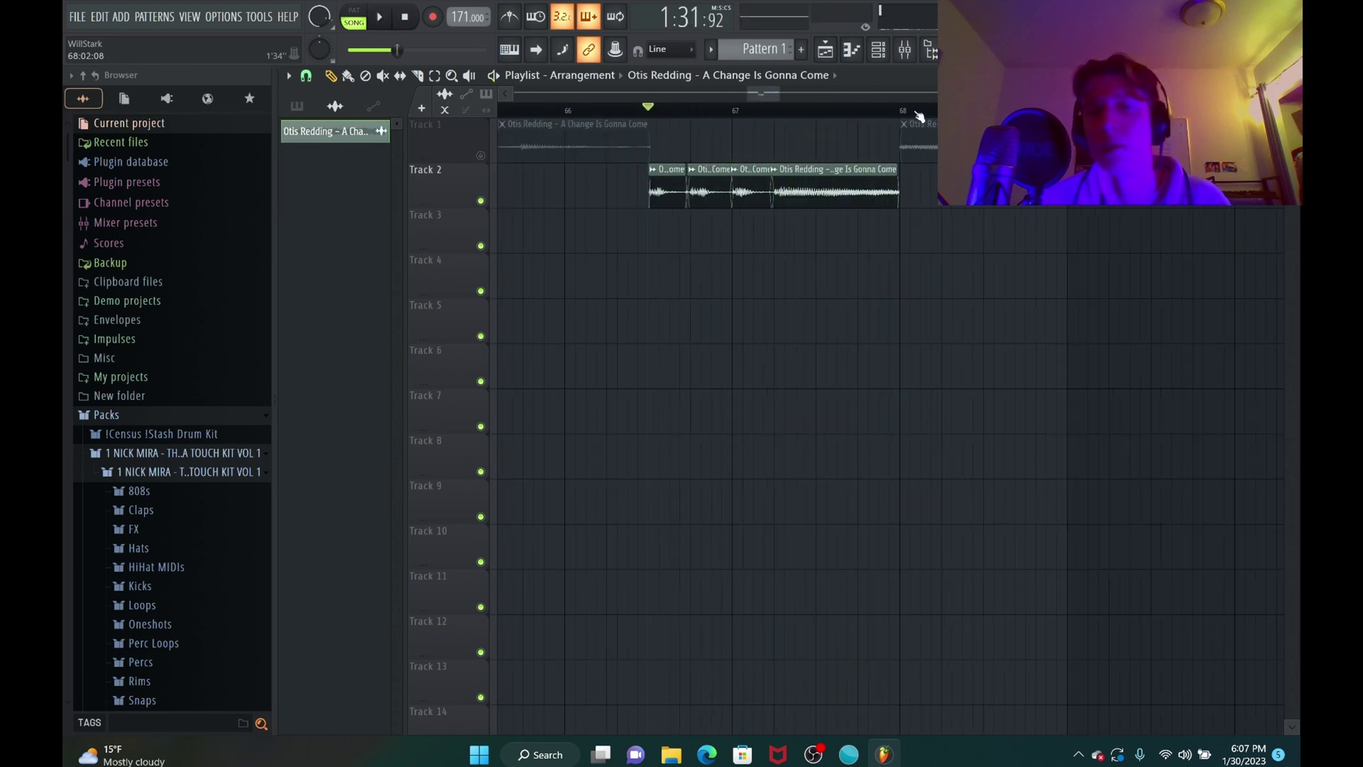
pyautogui.scroll(-4, 918, 115)
pyautogui.scroll(-3, 918, 116)
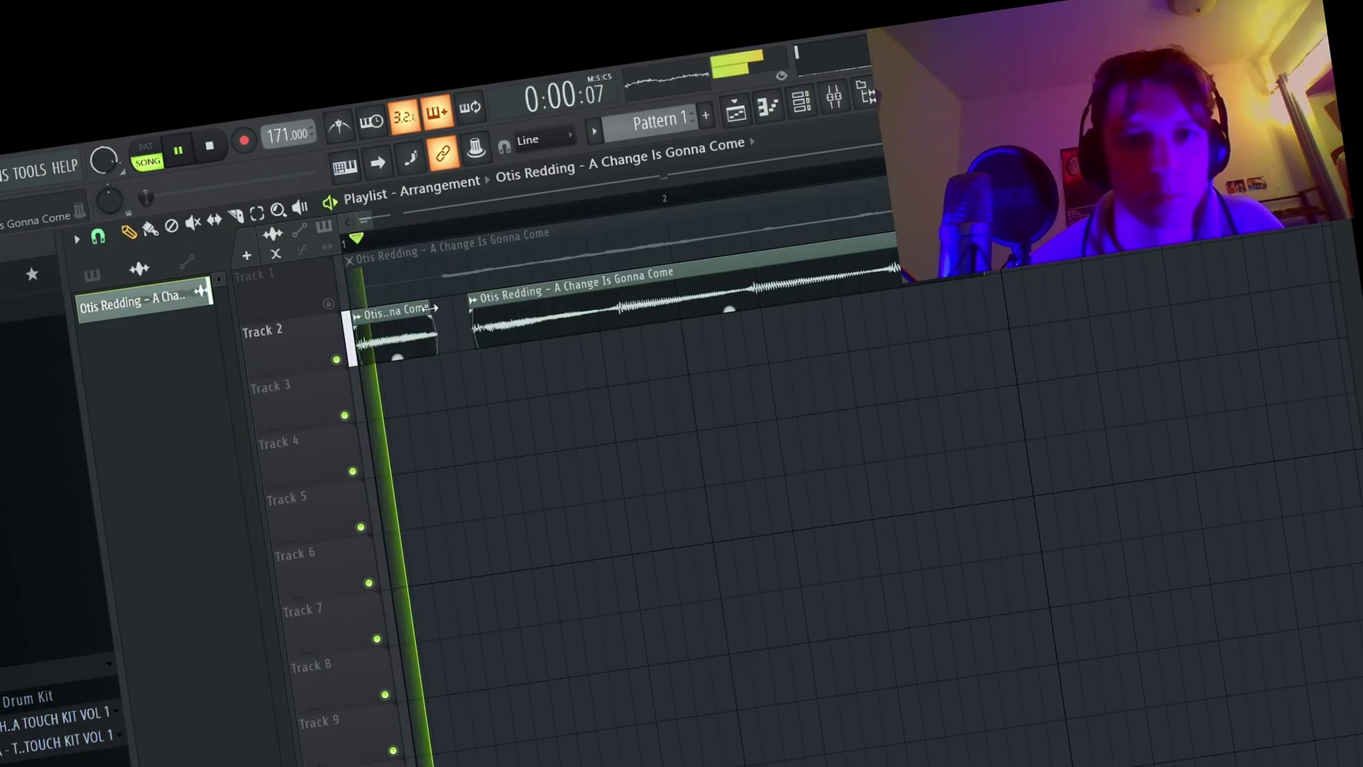
# Extend the end of the first slice on Track 2 to close the gap before the next slice.
pyautogui.press('space')
pyautogui.moveTo(435, 309); pyautogui.dragTo(469, 308)
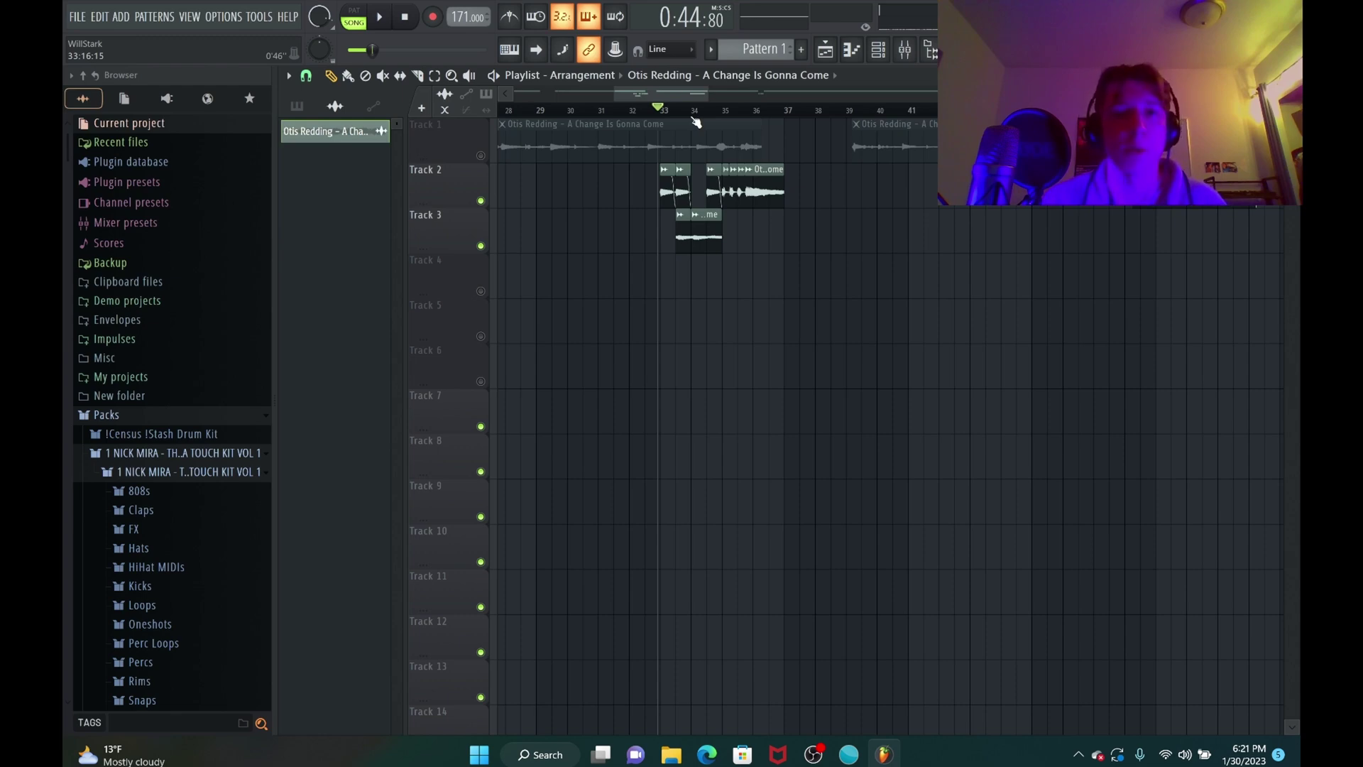
# Solo Track 2 to isolate its chopped slices from the Track 3 layer around bars 33 to 36.
pyautogui.keyDown('ctrl'); pyautogui.scroll(4, 696, 123); pyautogui.keyUp('ctrl')
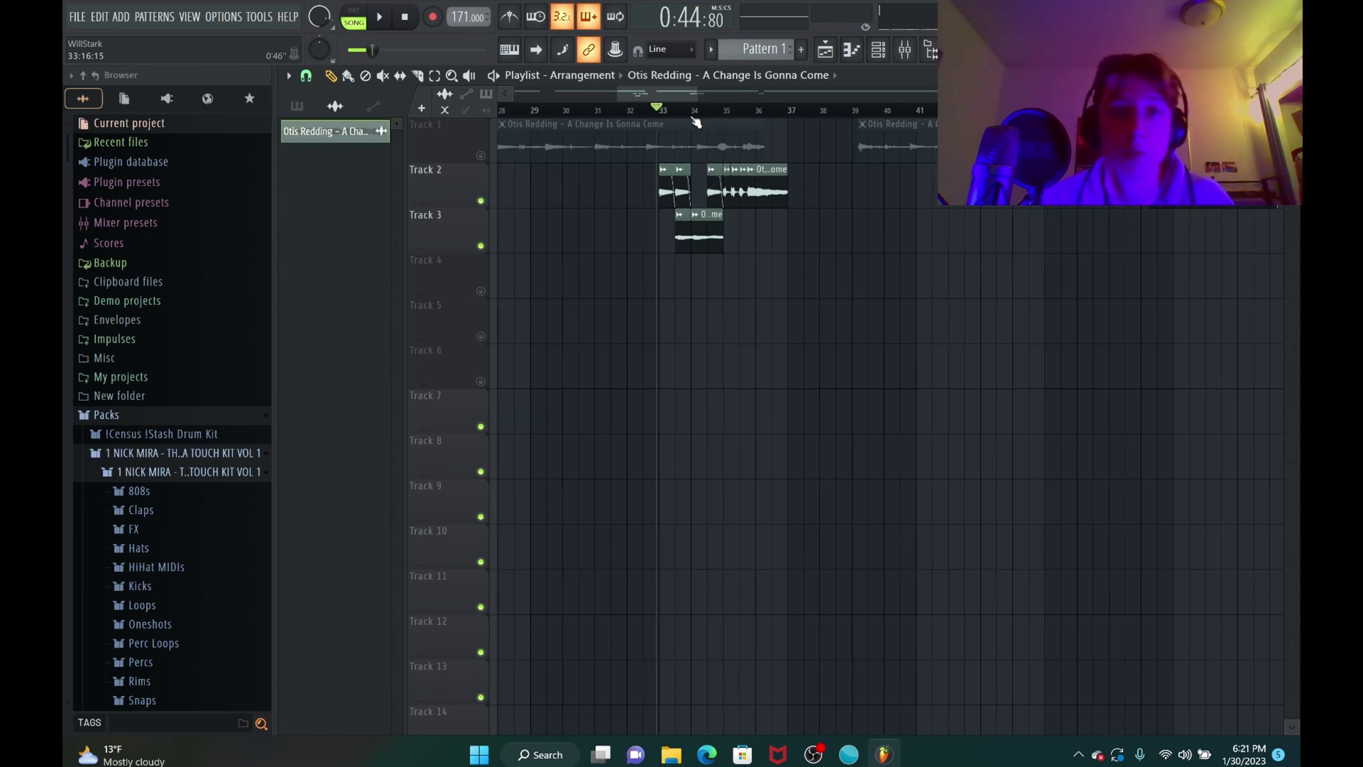
pyautogui.scroll(-2, 649, 112)
pyautogui.moveTo(641, 95); pyautogui.dragTo(635, 97)
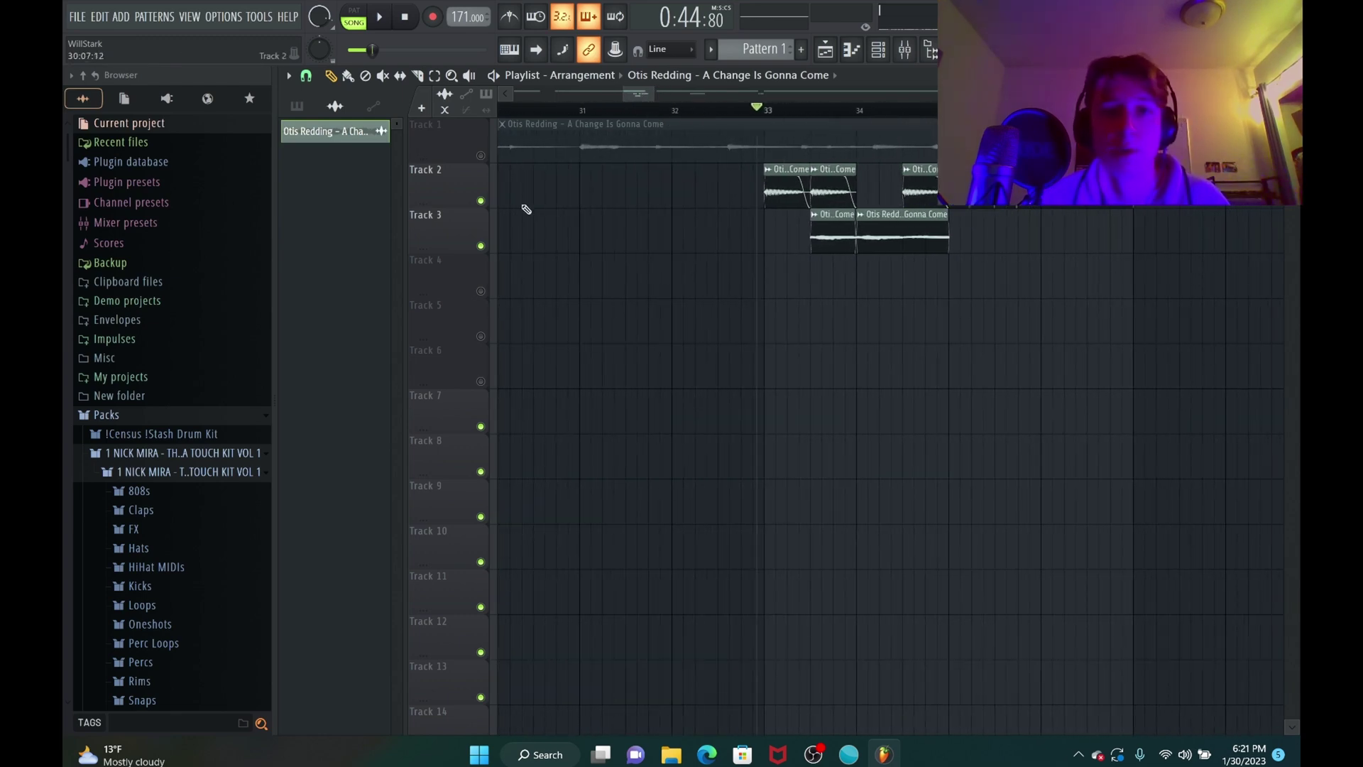
pyautogui.rightClick(482, 202)
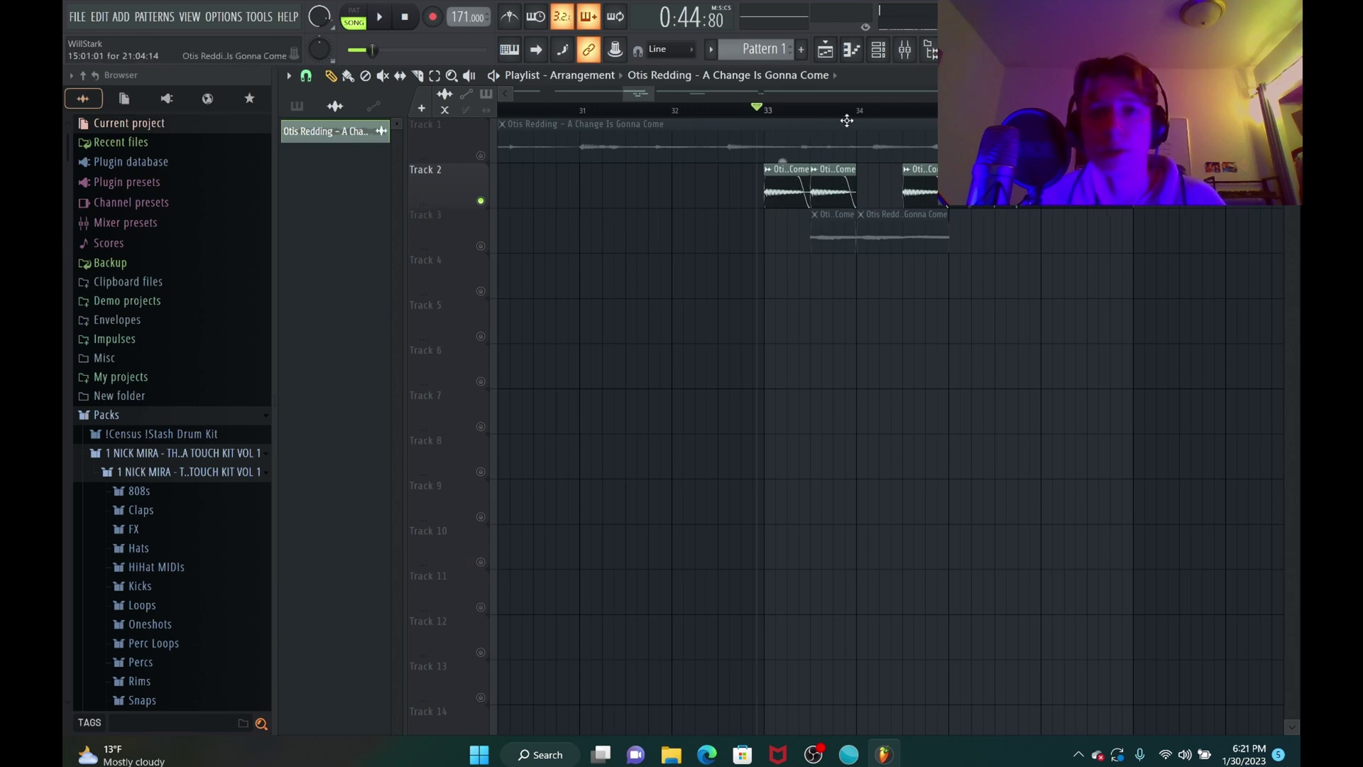
# Play back the soloed Track 2 slices from bar 33 and again from the middle of bar 34.
pyautogui.press('space')
pyautogui.press('space')
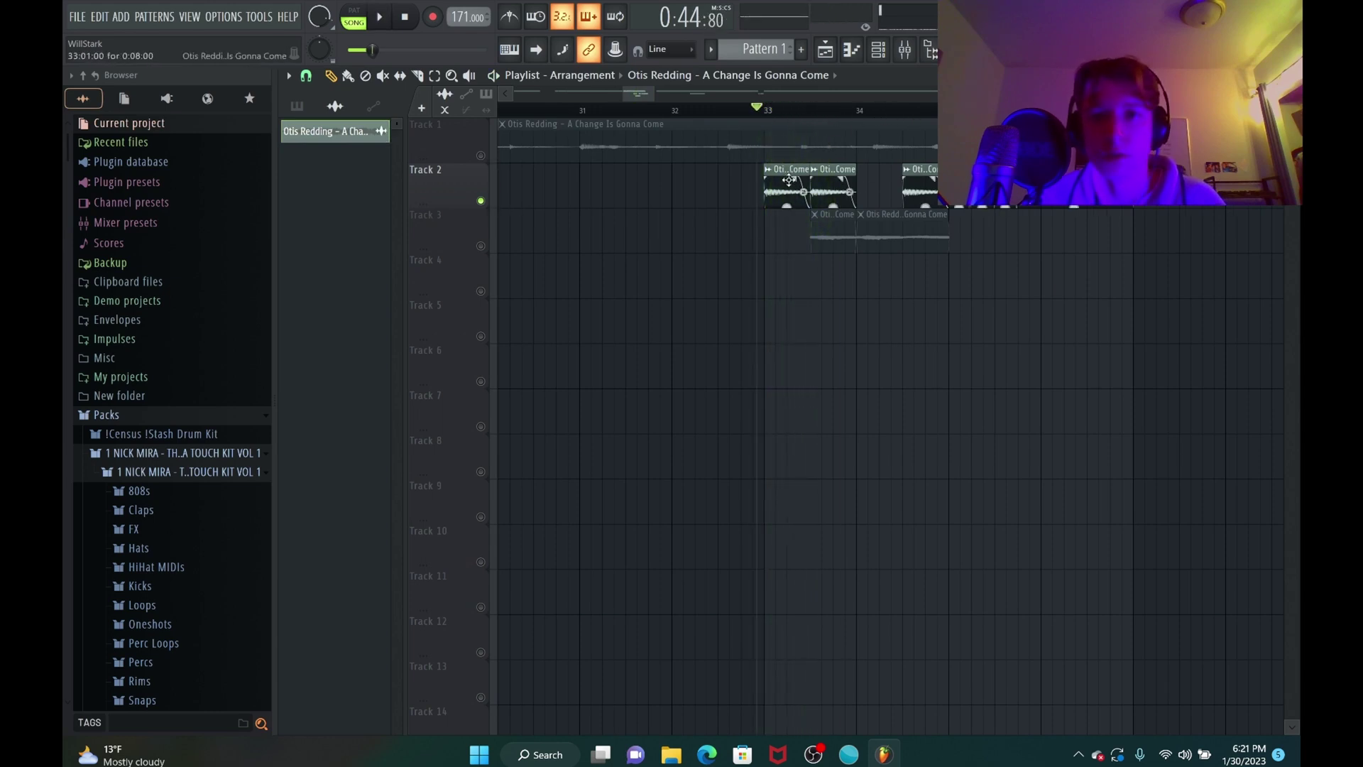
pyautogui.click(907, 111)
pyautogui.press('space')
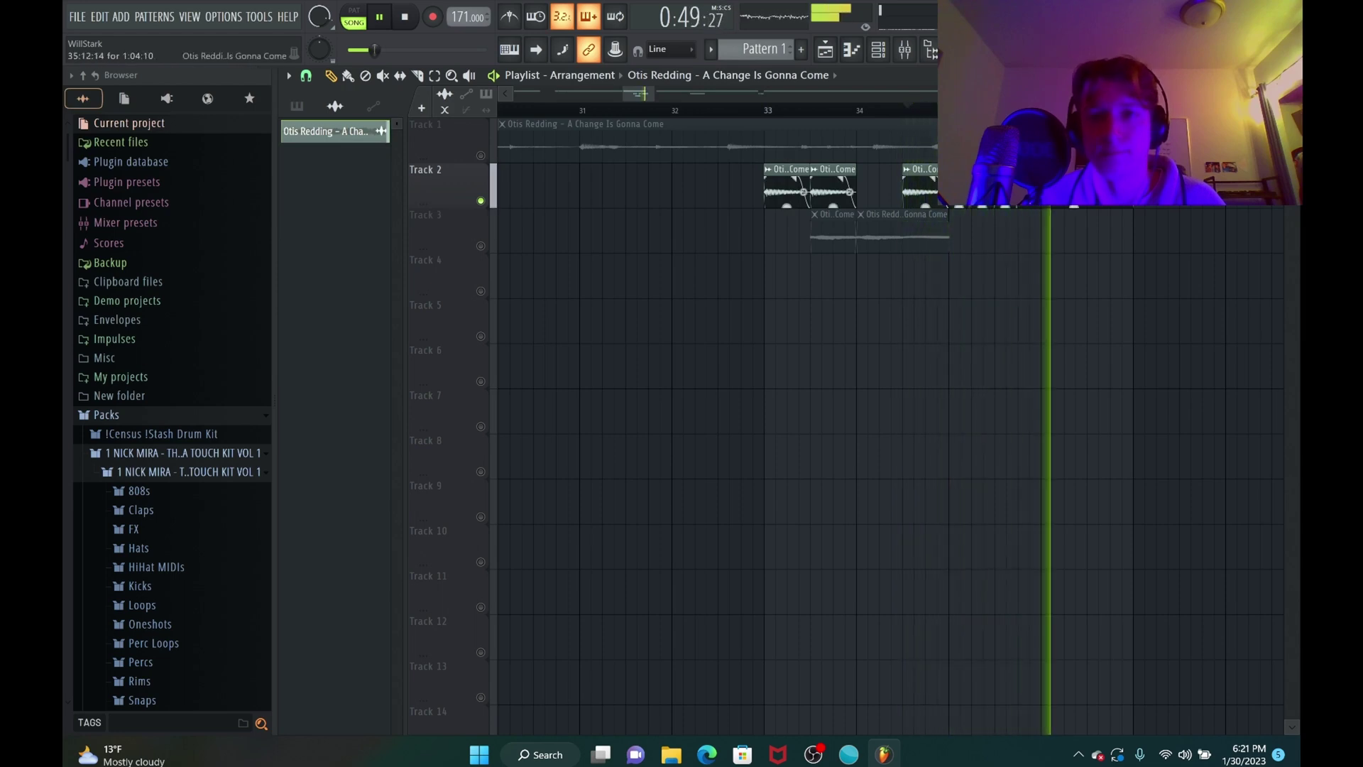
pyautogui.press('space')
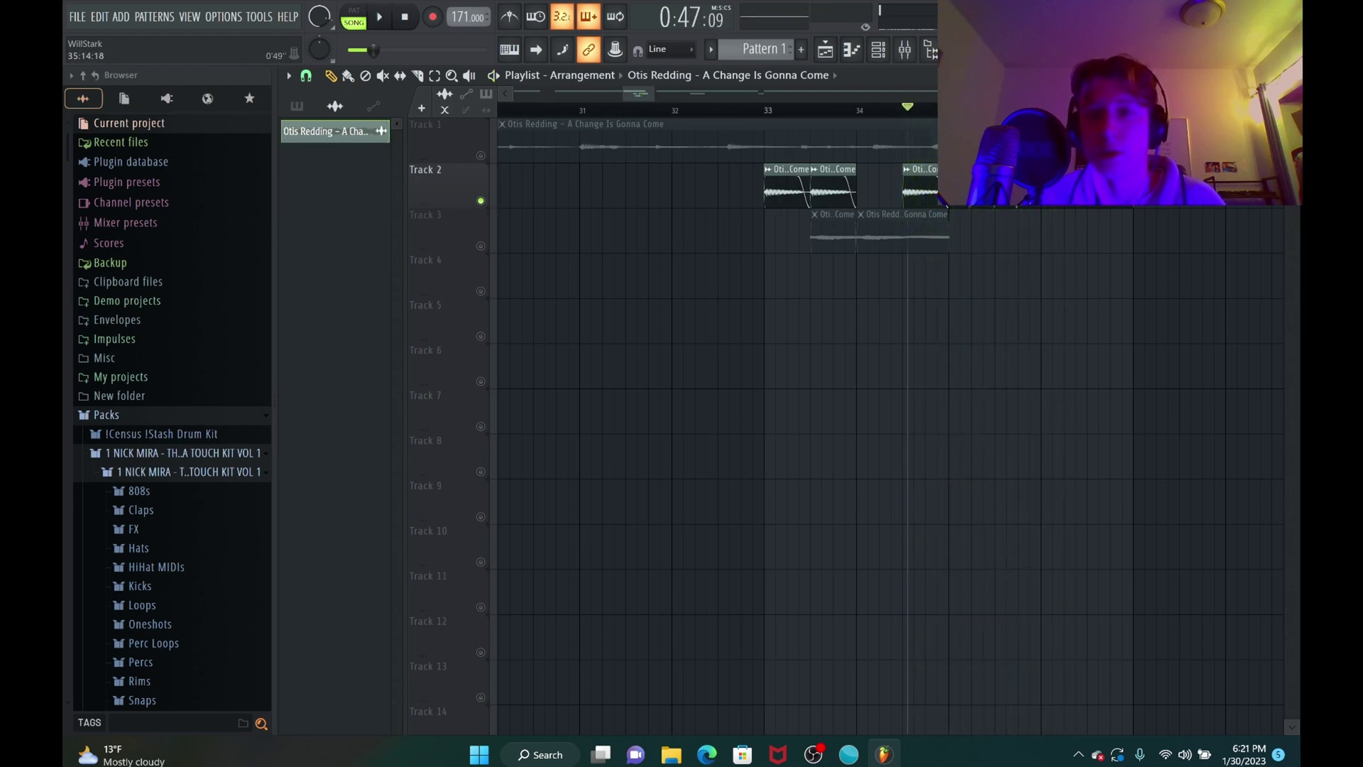
pyautogui.scroll(3, 1026, 153)
pyautogui.scroll(-3, 1022, 153)
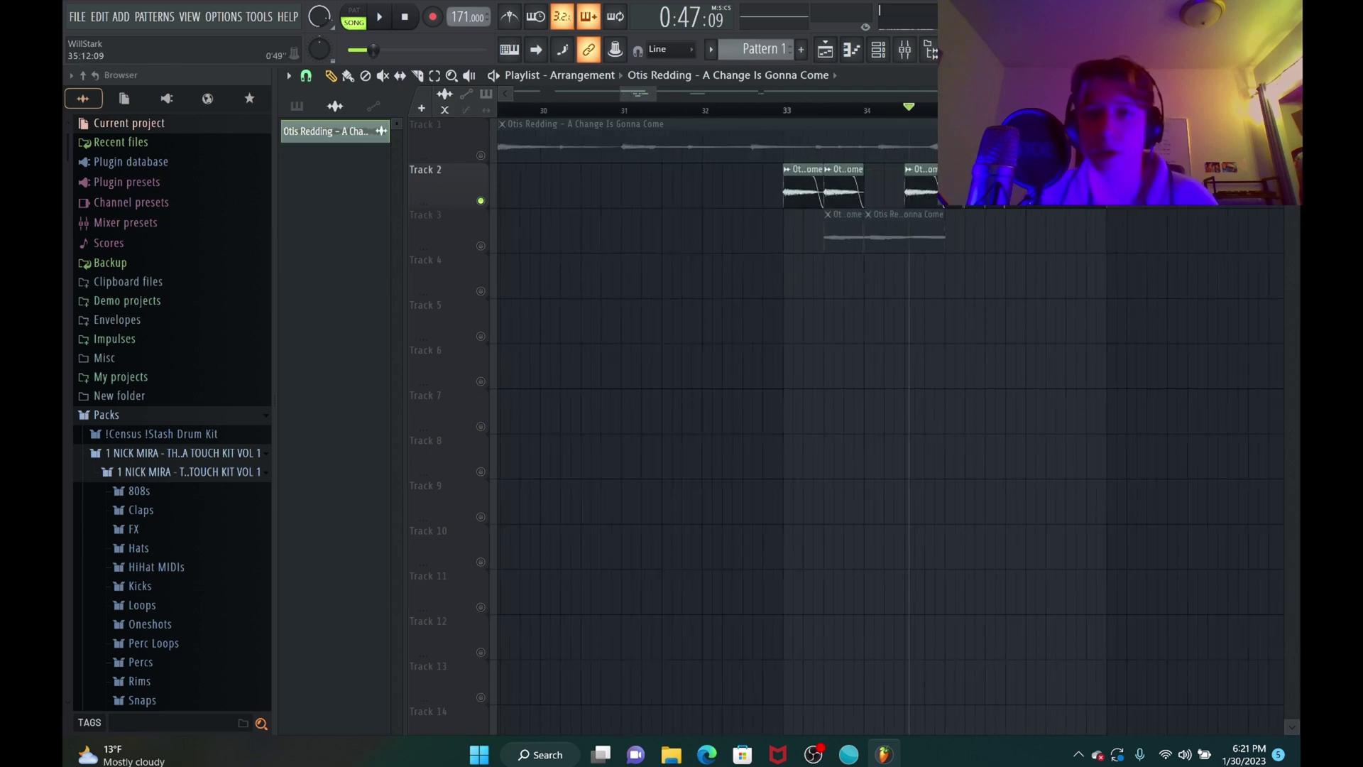
# Unsilence Track 3 and play its slices back together with Track 2 from the middle of bar 33.
pyautogui.click(482, 246)
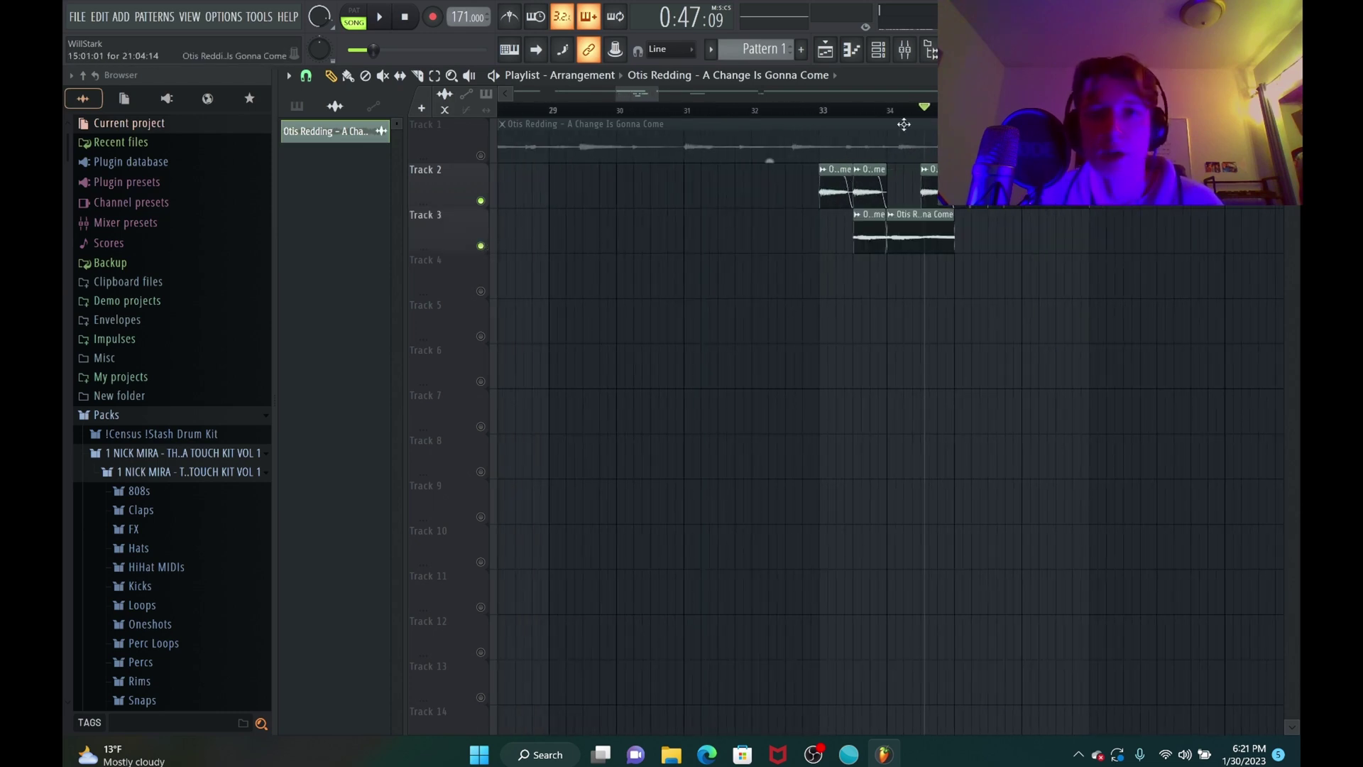
pyautogui.click(854, 114)
pyautogui.scroll(4, 876, 119)
pyautogui.press('space')
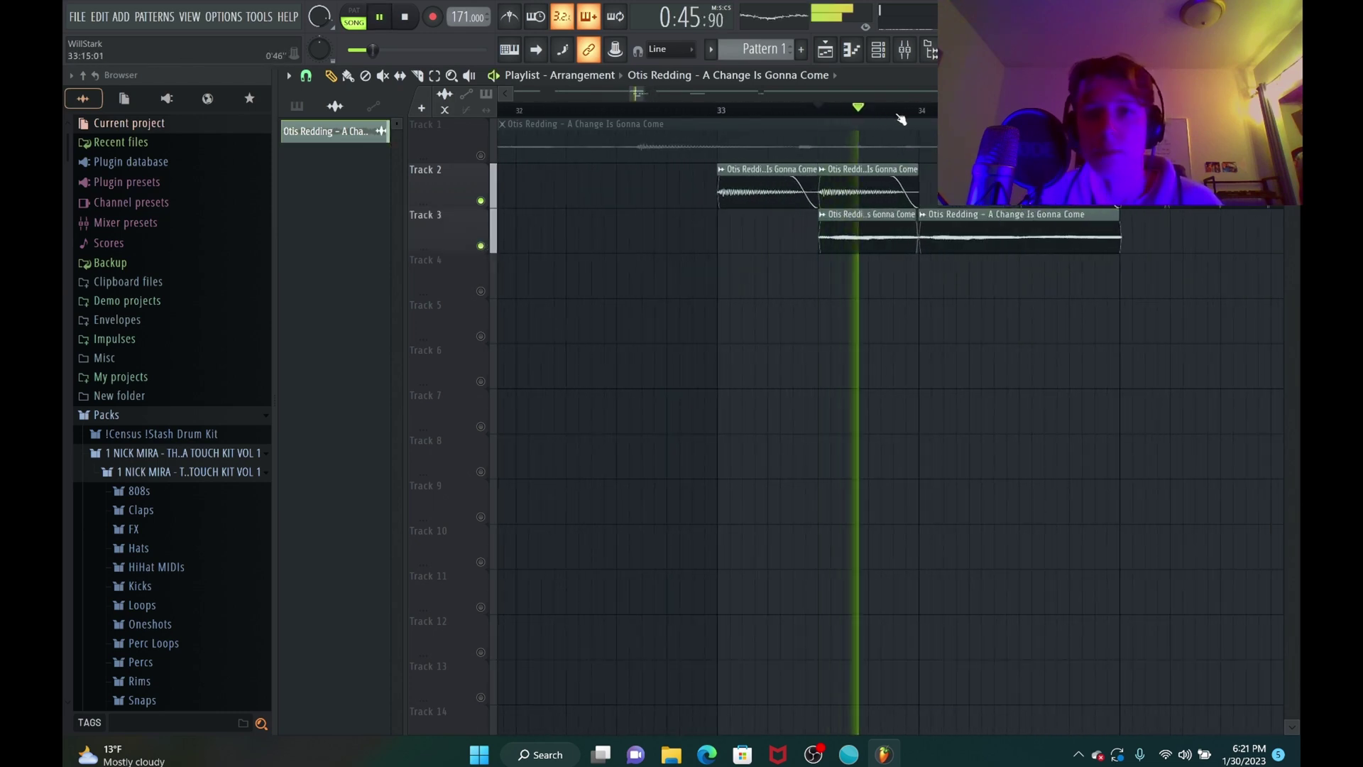
pyautogui.scroll(-2, 875, 113)
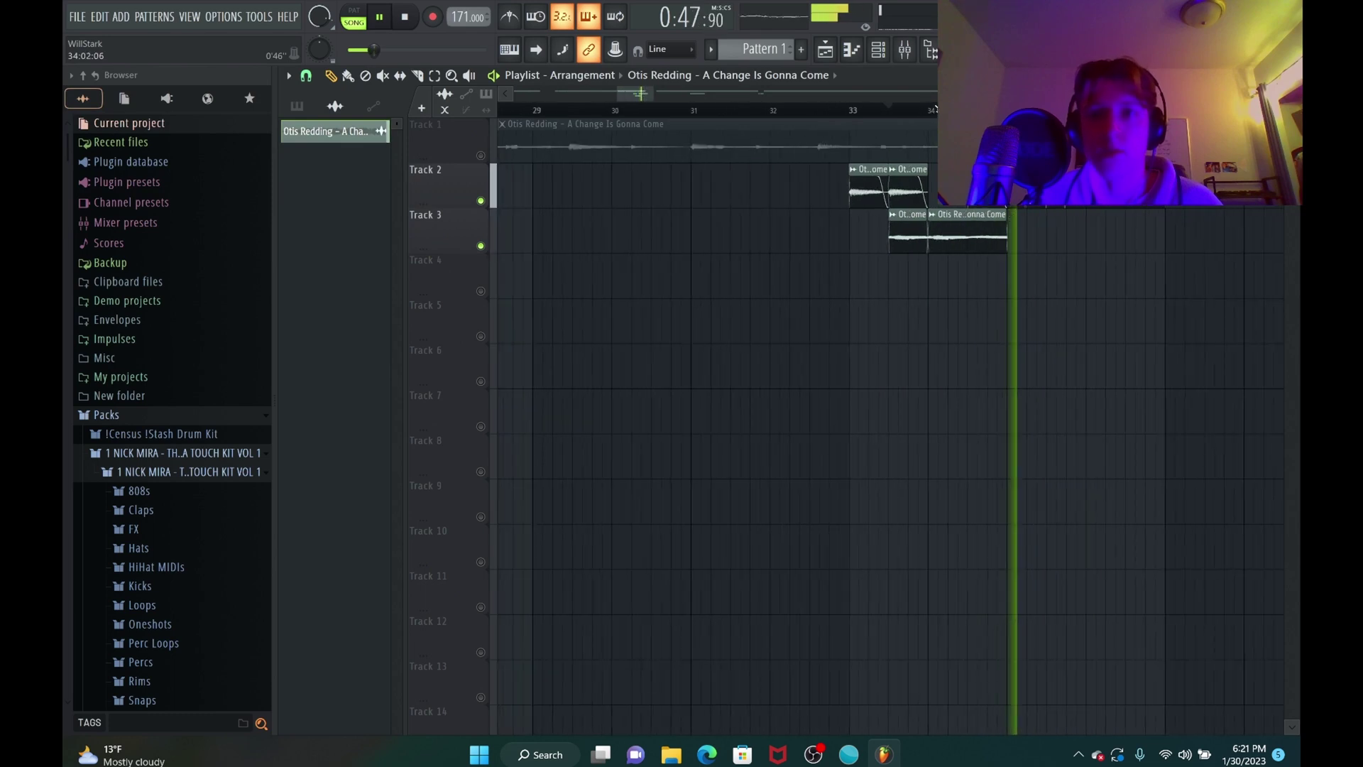
pyautogui.scroll(-2, 876, 113)
pyautogui.press('space')
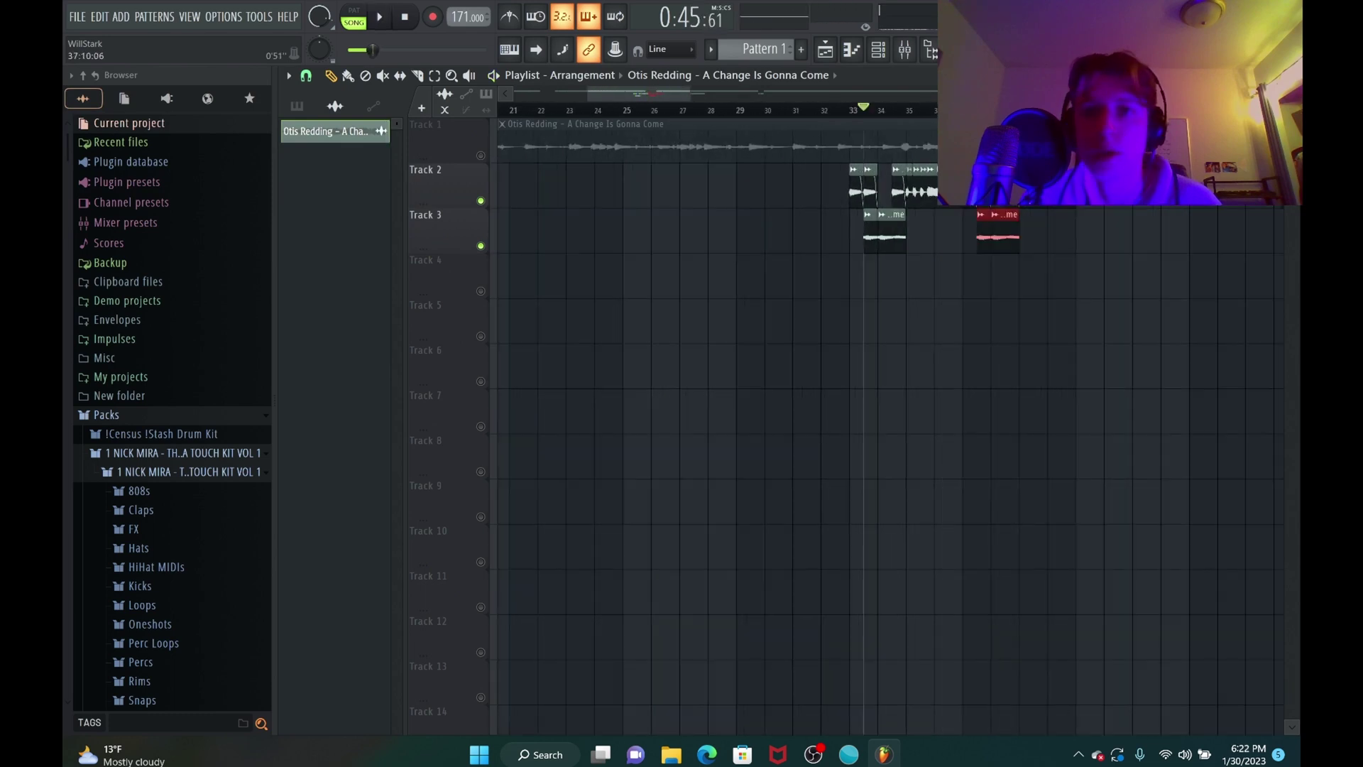
# Trim the start of the last slice on Track 5 to a quarter bar into bar 40.
pyautogui.scroll(4, 1105, 222)
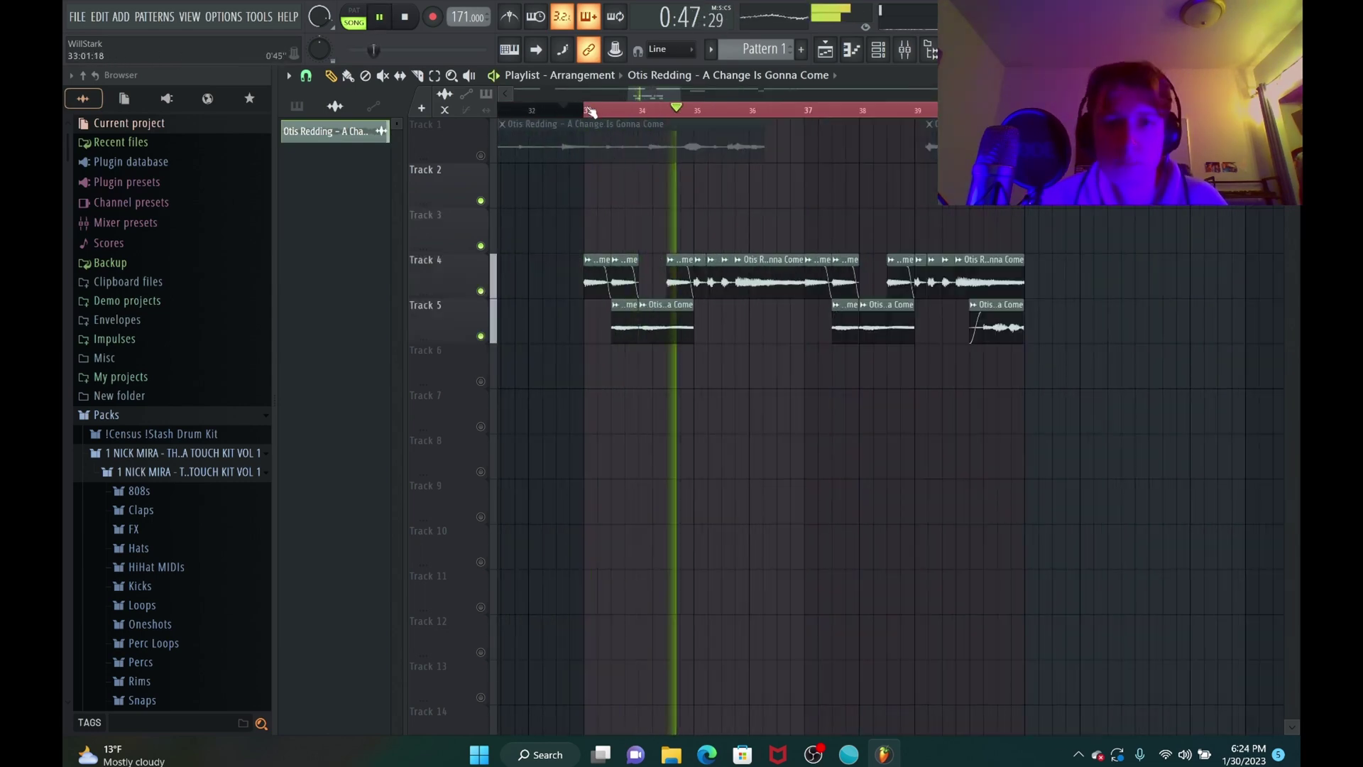
pyautogui.scroll(1, 809, 369)
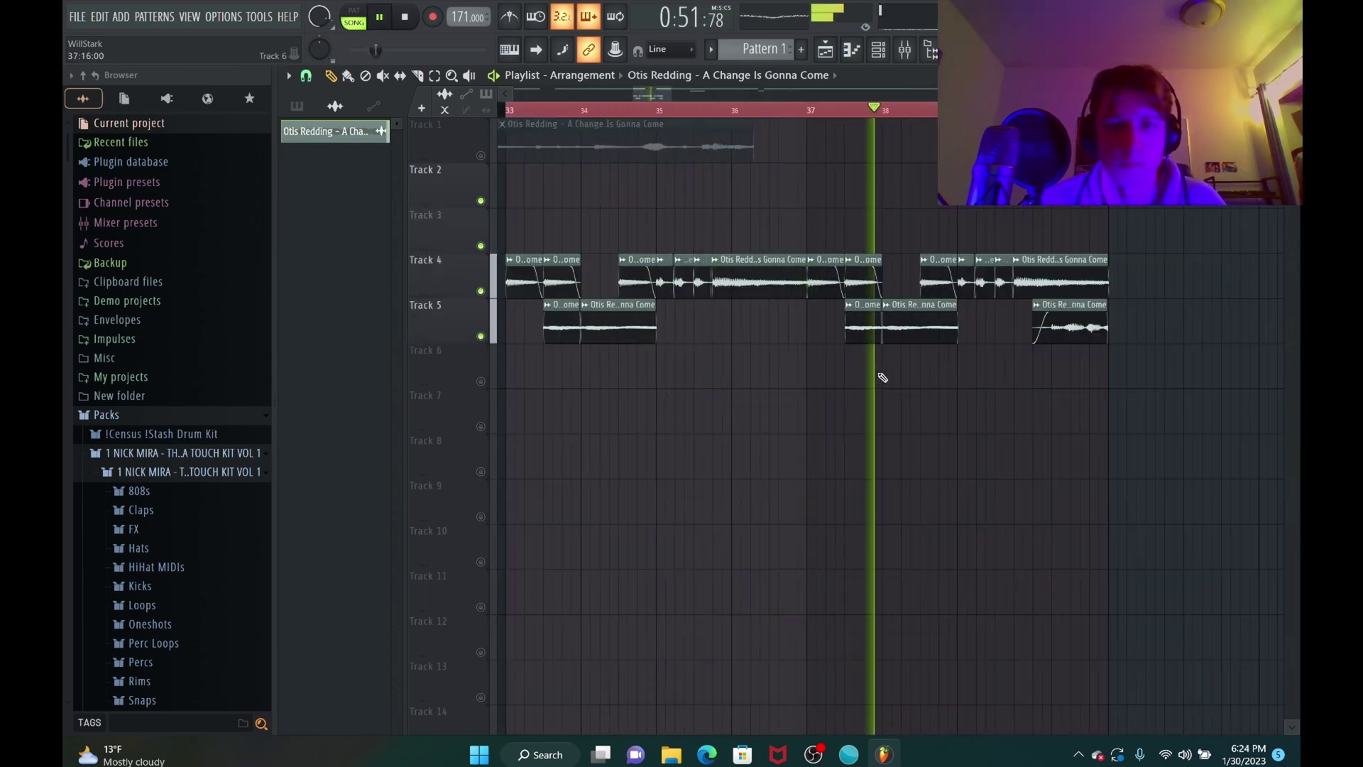
pyautogui.scroll(4, 1104, 333)
pyautogui.click(882, 110)
pyautogui.moveTo(1035, 334); pyautogui.dragTo(1106, 330)
pyautogui.press('space')
# Clear the loop range over bars 33 to 41 and play back the ending on Tracks 4 and 5 from bar 40.
pyautogui.scroll(-2, 927, 284)
pyautogui.keyDown('ctrl'); pyautogui.click(908, 110); pyautogui.keyUp('ctrl')
pyautogui.scroll(-3, 908, 111)
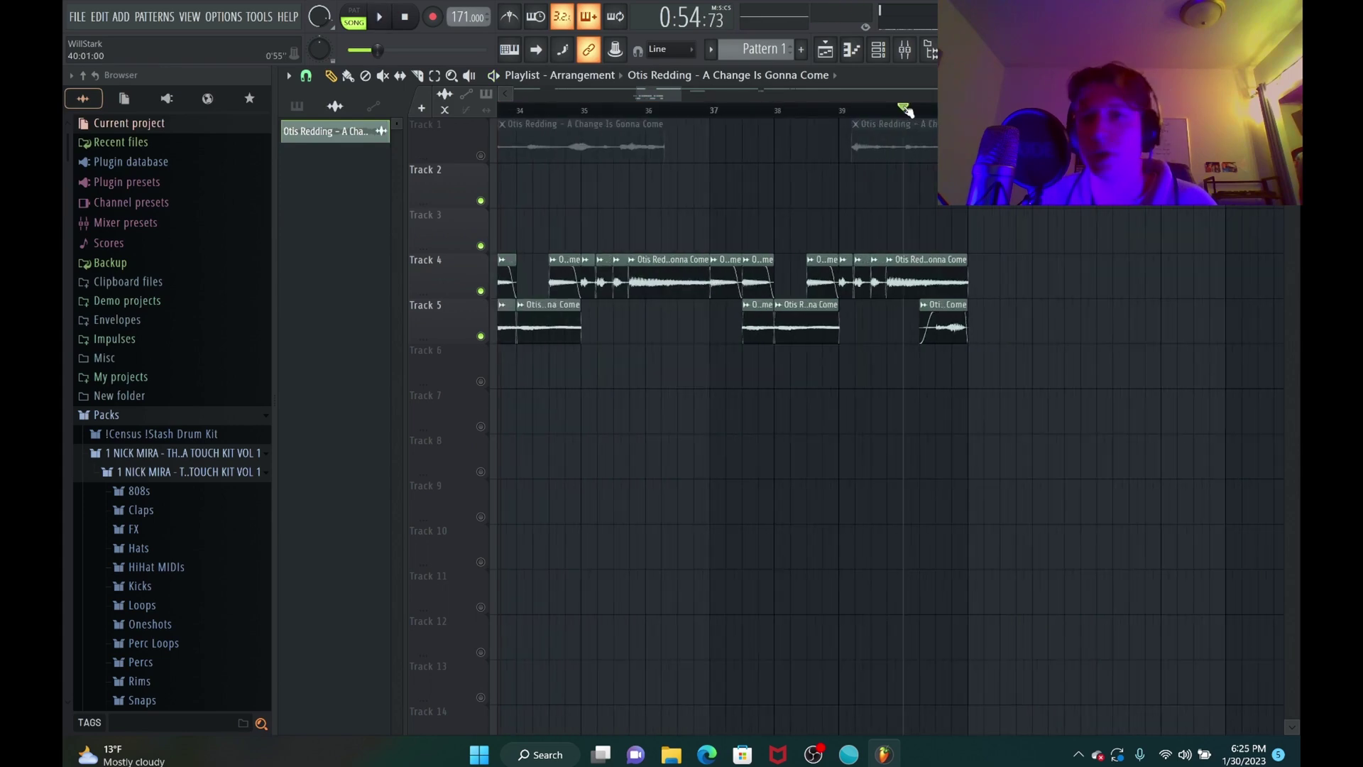
pyautogui.scroll(3, 908, 111)
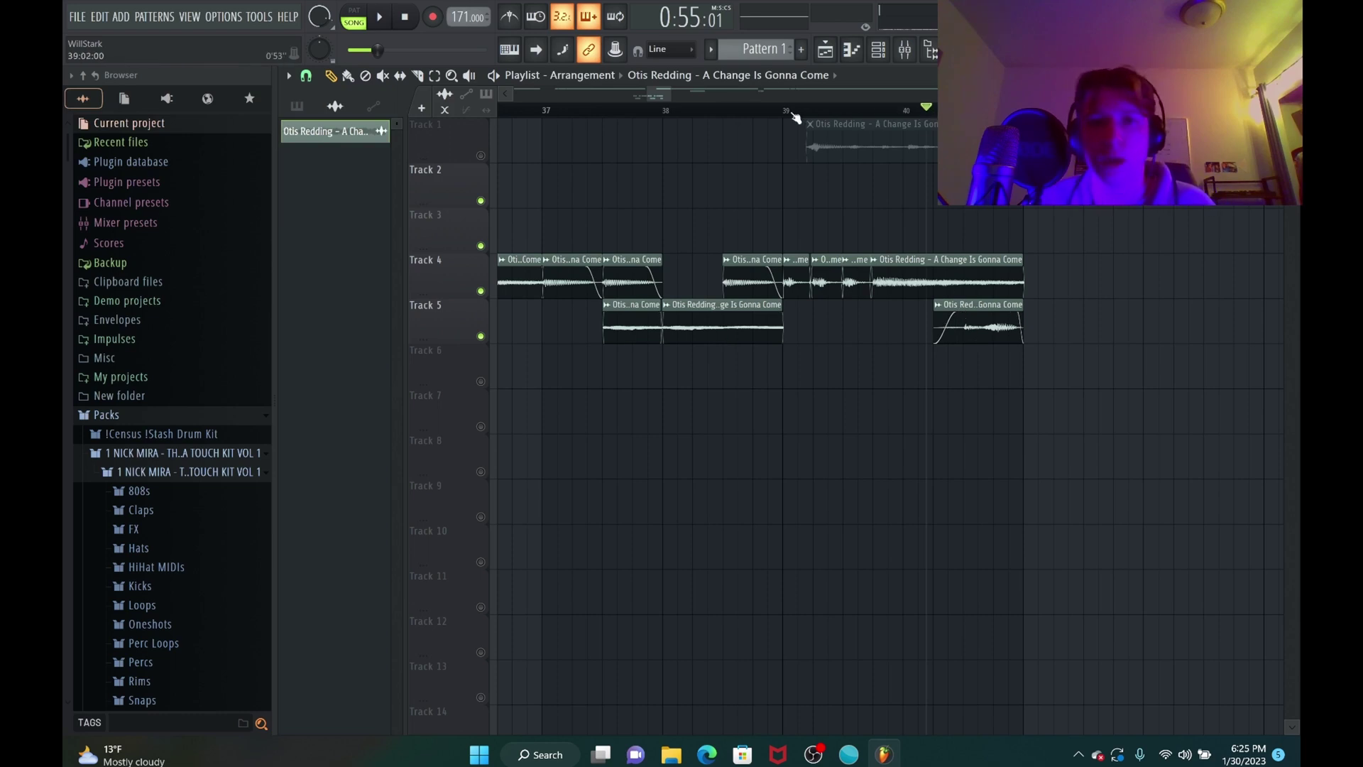
pyautogui.press('space')
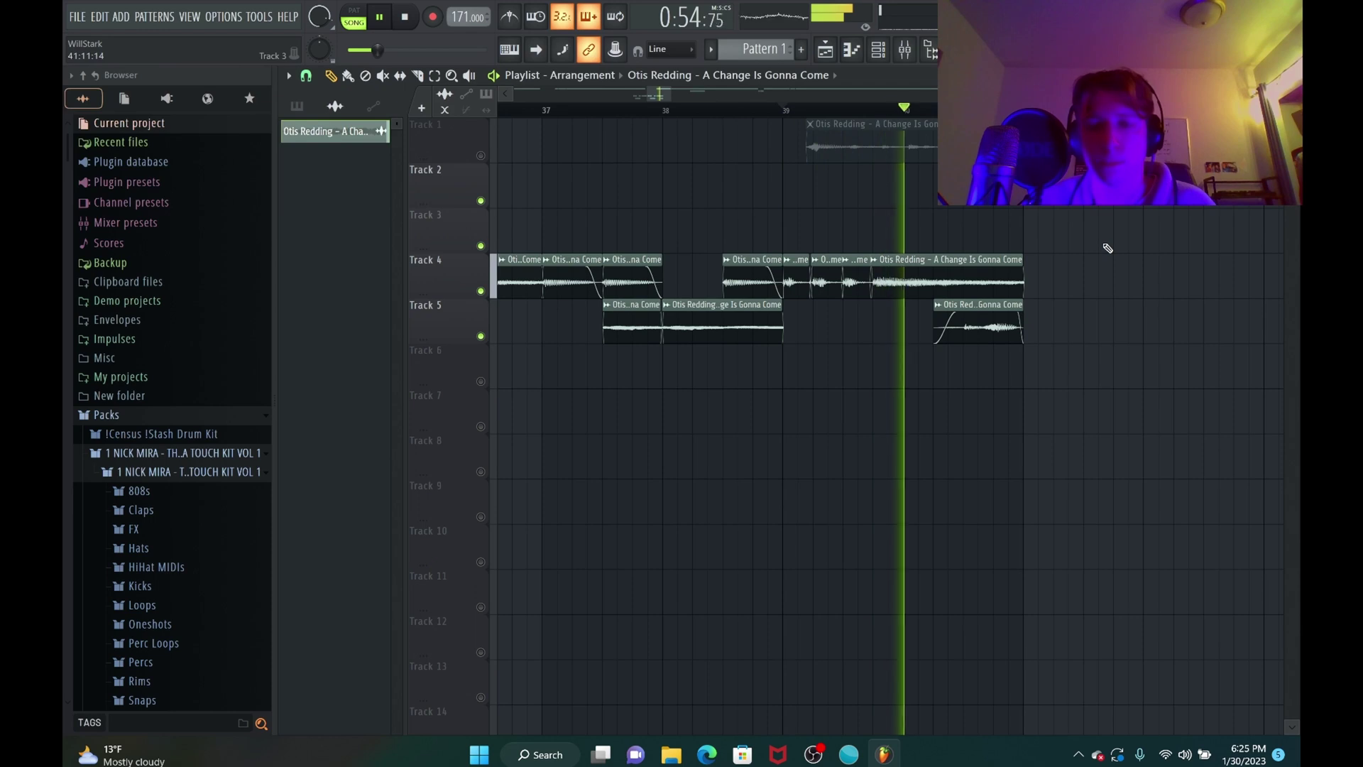
pyautogui.press('space')
pyautogui.scroll(-5, 943, 327)
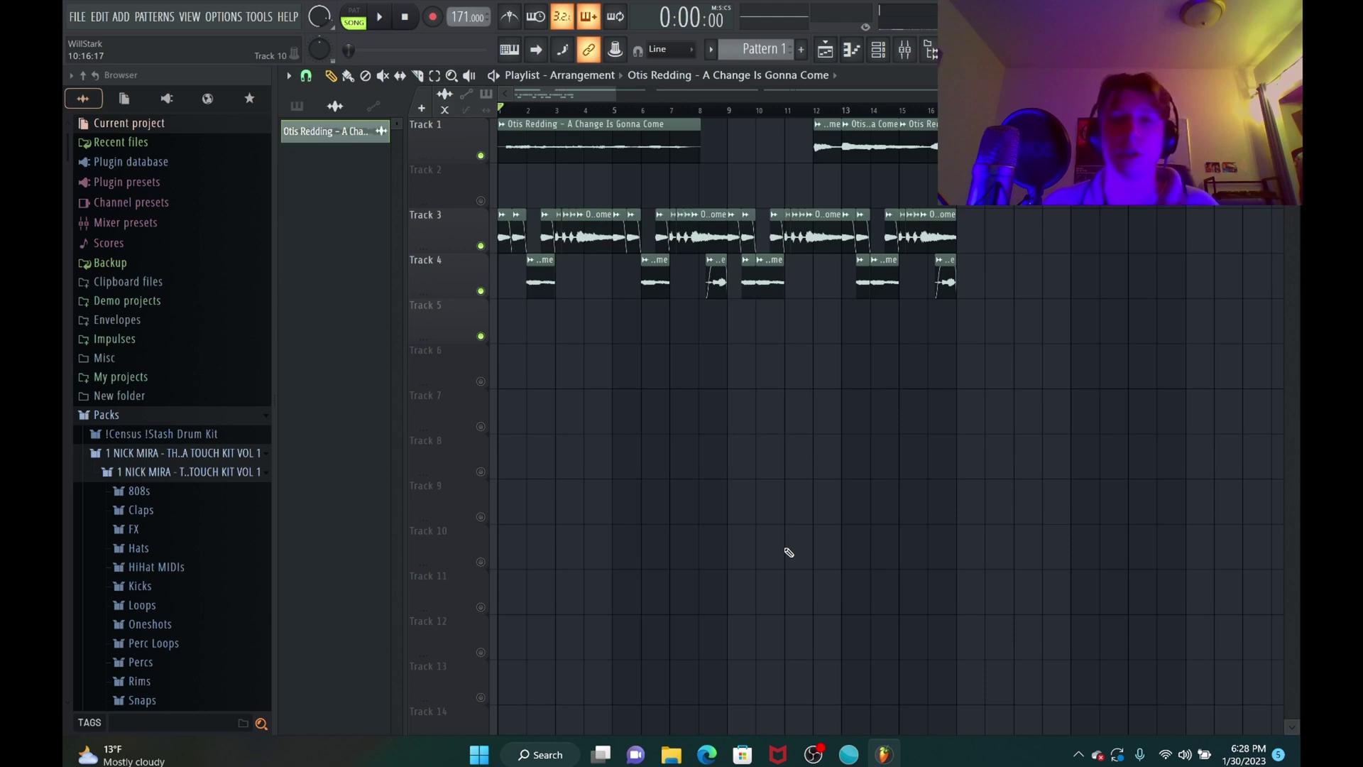
# Set the time-stretching mode of the Otis Redding audio clip to Stretch.
pyautogui.doubleClick(596, 234)
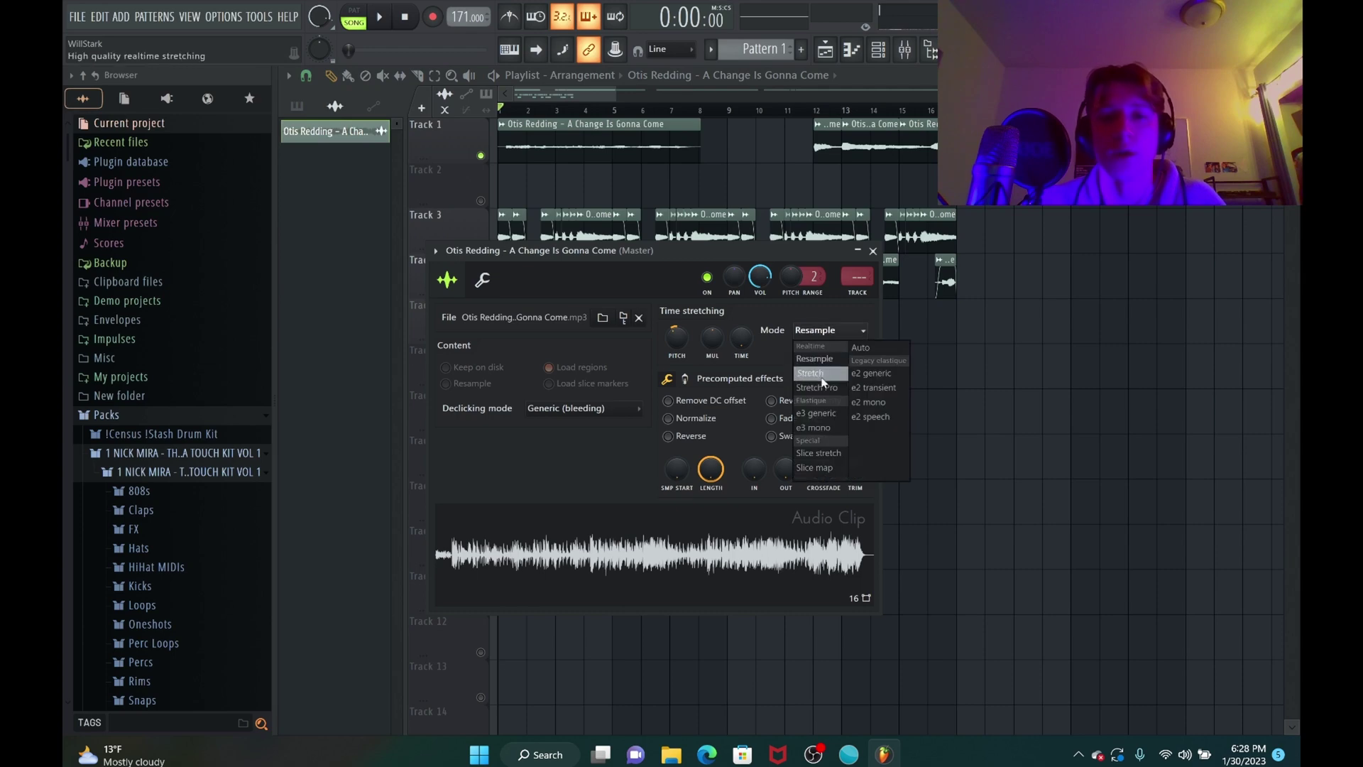
pyautogui.click(827, 374)
pyautogui.click(873, 249)
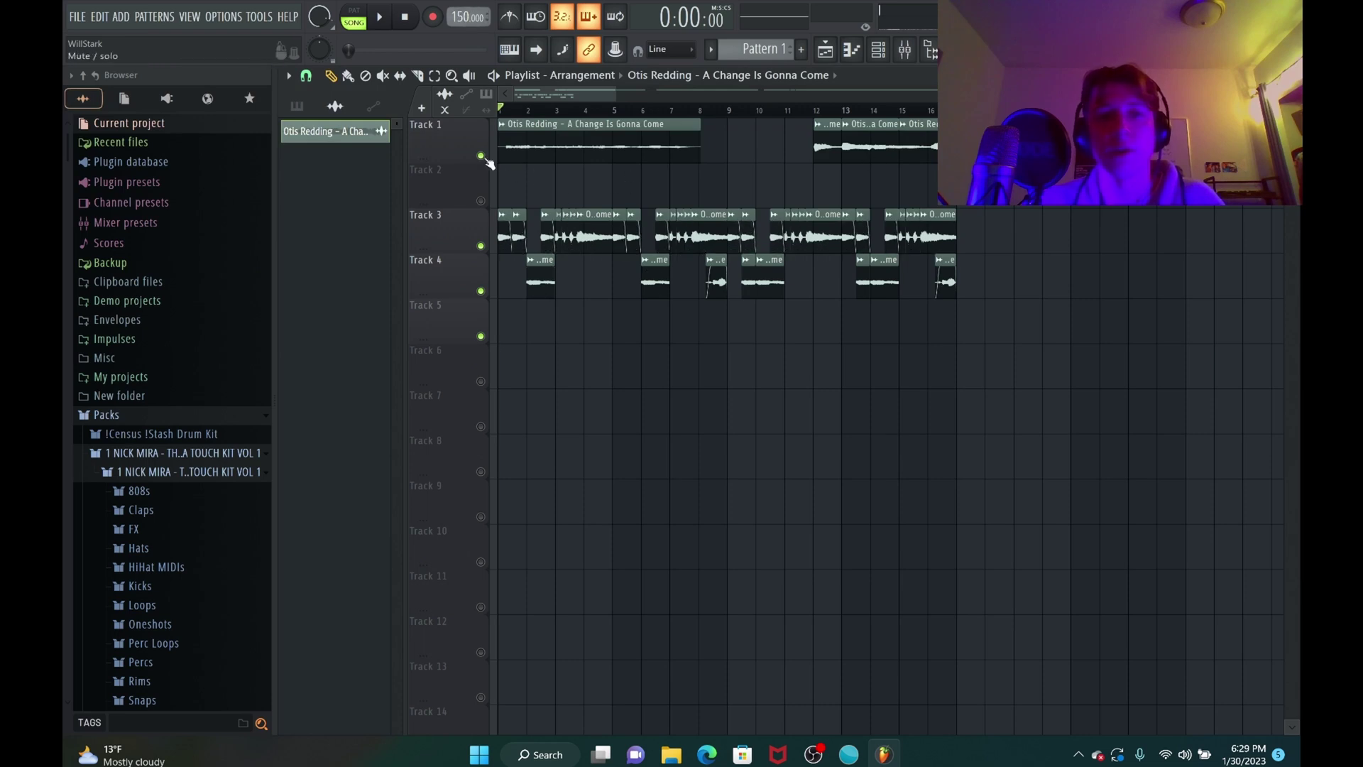
# Play back the arranged slices on Tracks 3 and 4 through the start of bar 5.
pyautogui.scroll(-3, 526, 114)
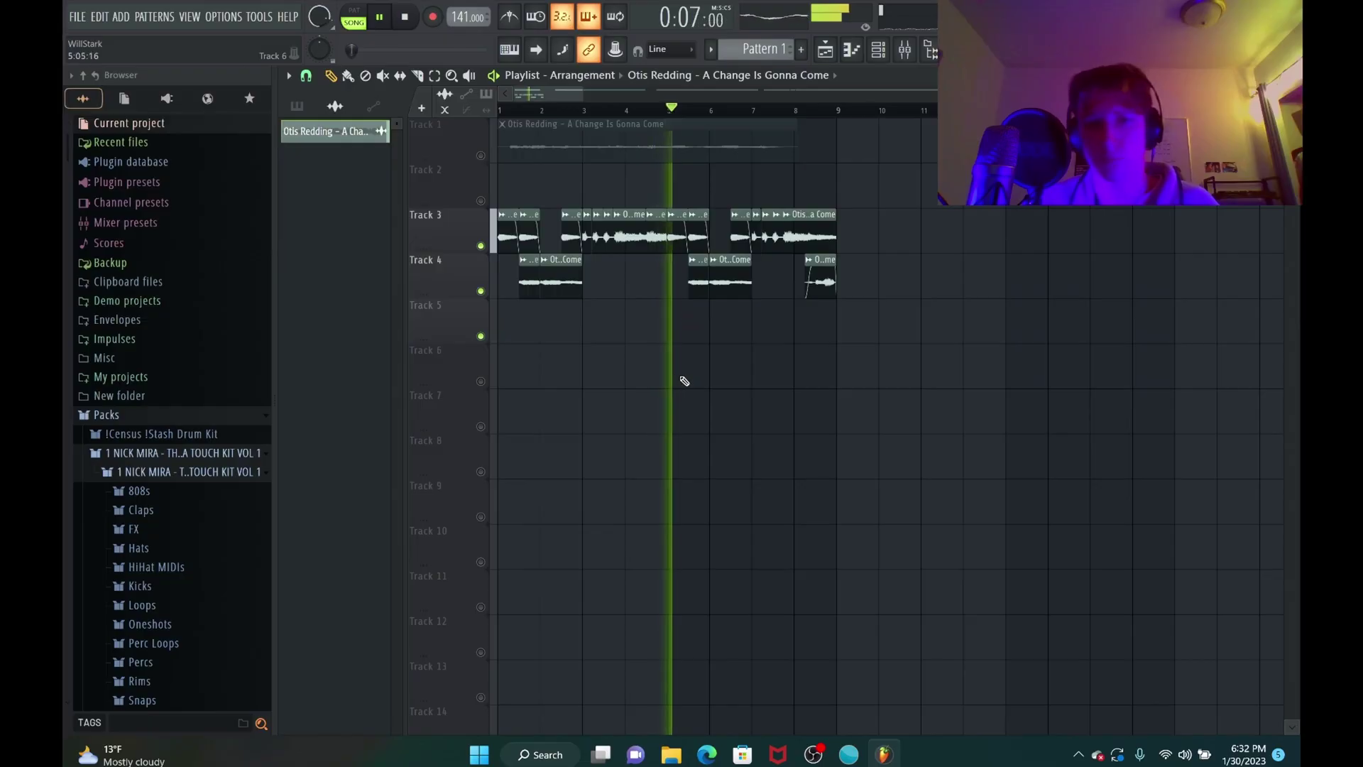
pyautogui.press('space')
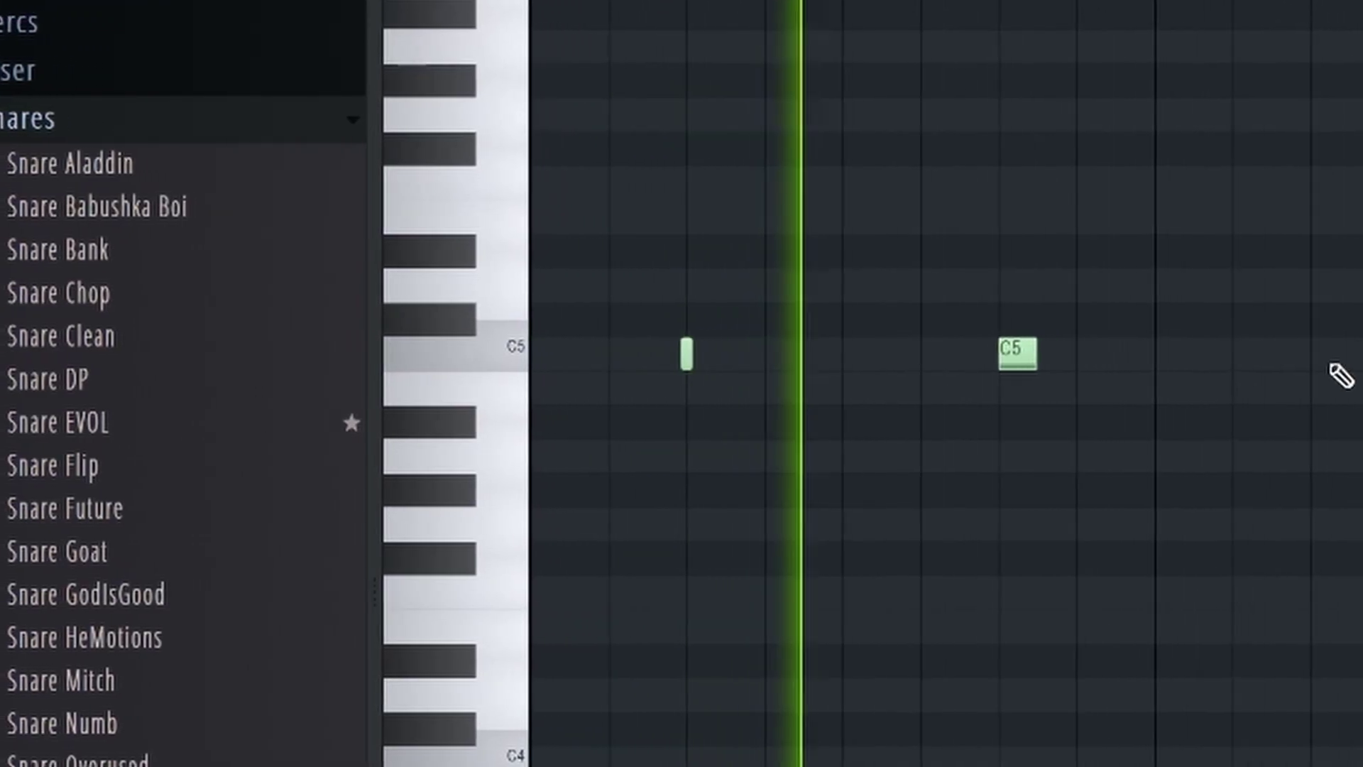
# Add a third C5 note to the drum pattern, evenly spaced after the two already placed.
pyautogui.click(1332, 355)
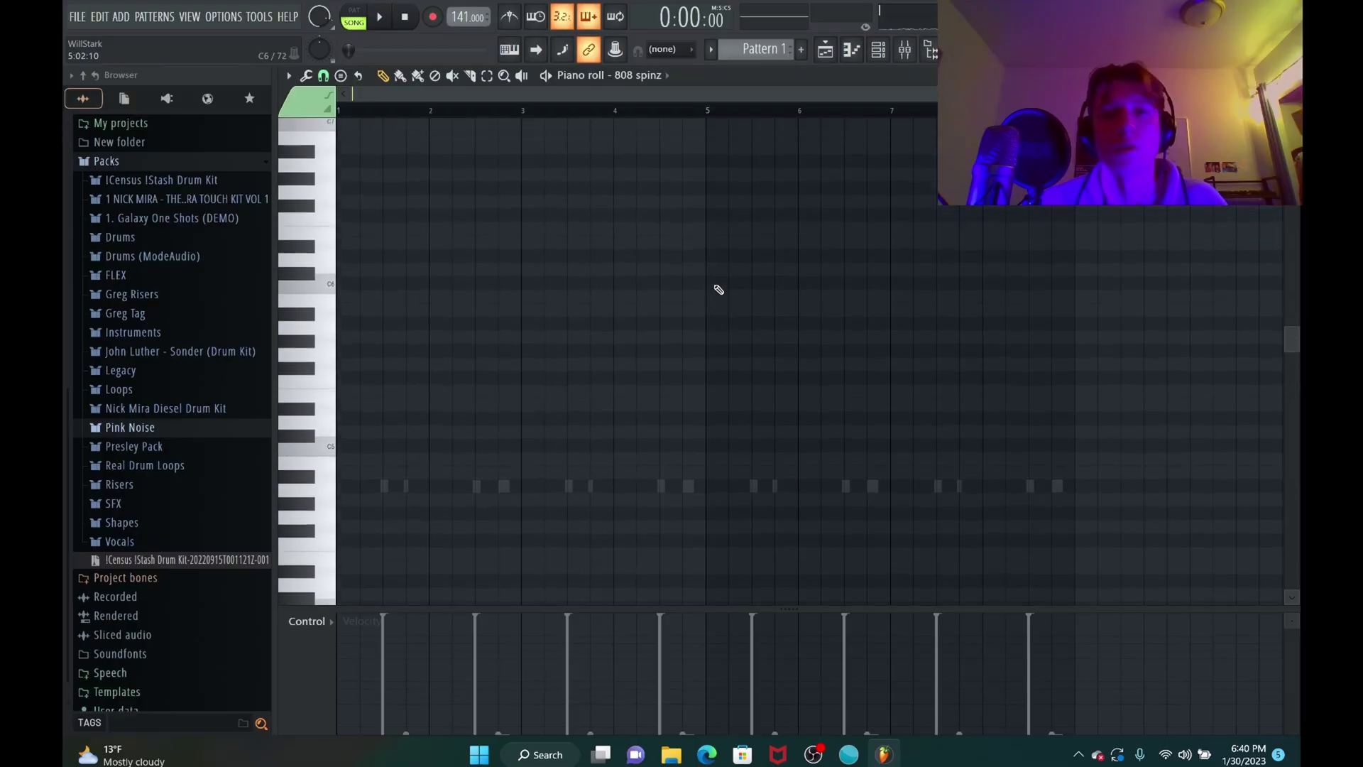
# Try a one-bar A#6 note at bar 1 for the 808 spinz and remove it.
pyautogui.scroll(-1, 719, 289)
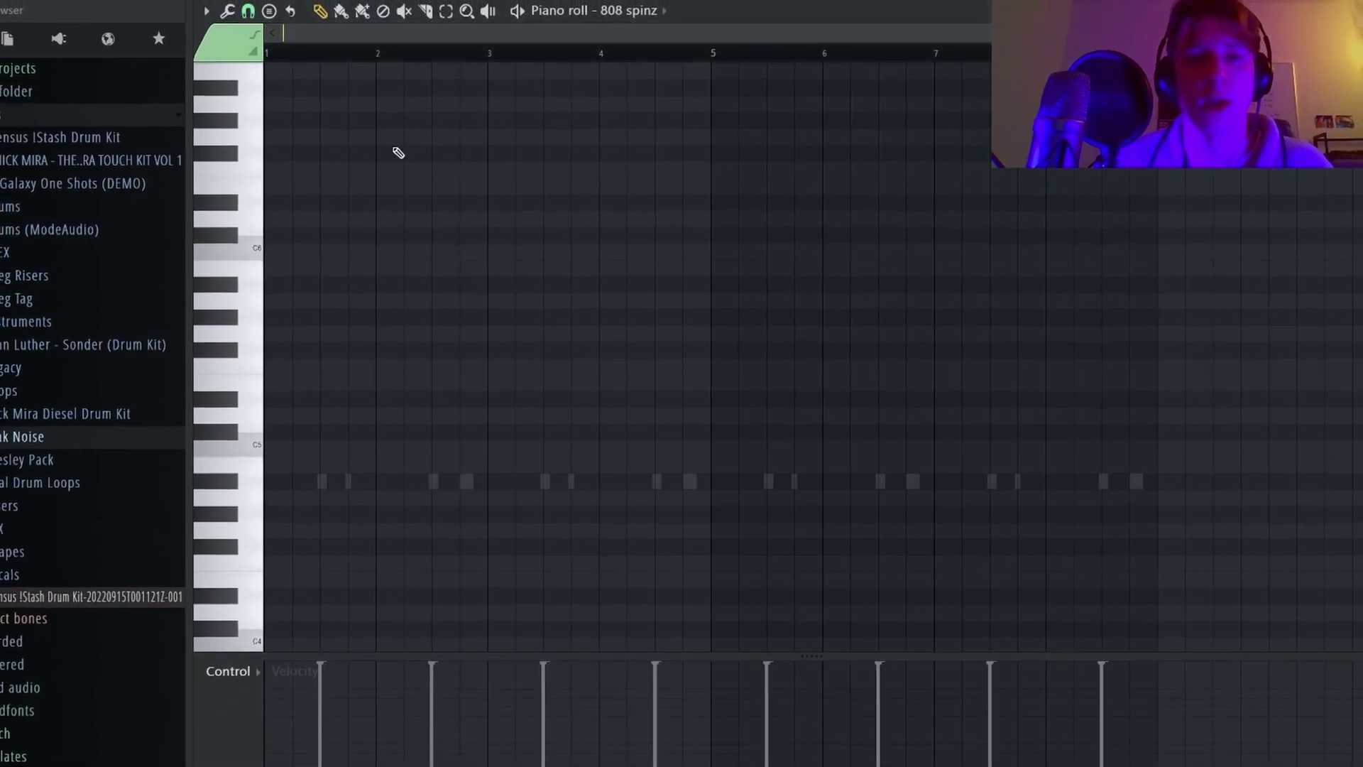
pyautogui.click(359, 195)
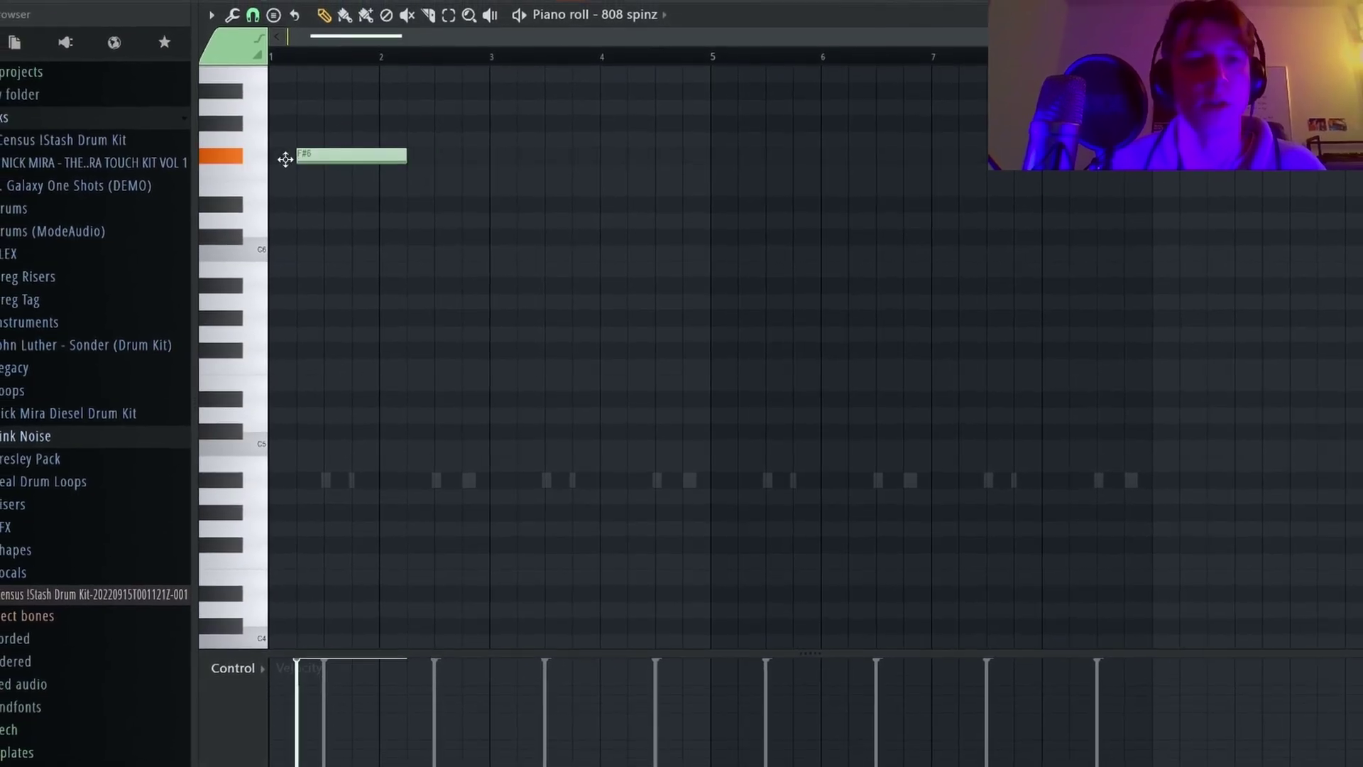
pyautogui.moveTo(285, 159); pyautogui.dragTo(290, 100)
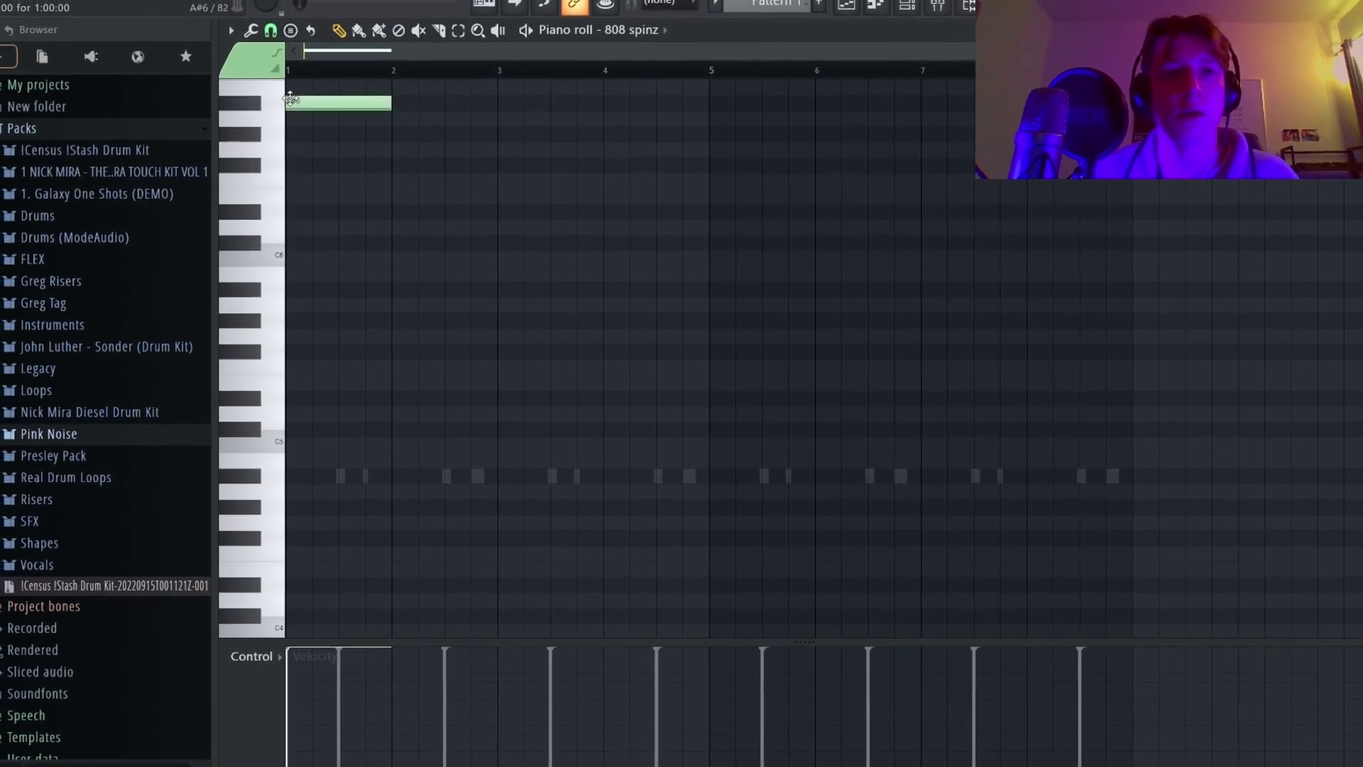
pyautogui.rightClick(298, 103)
# Try a one-bar A#4 note at bar 1 for the 808 spinz and remove it.
pyautogui.scroll(-1, 378, 237)
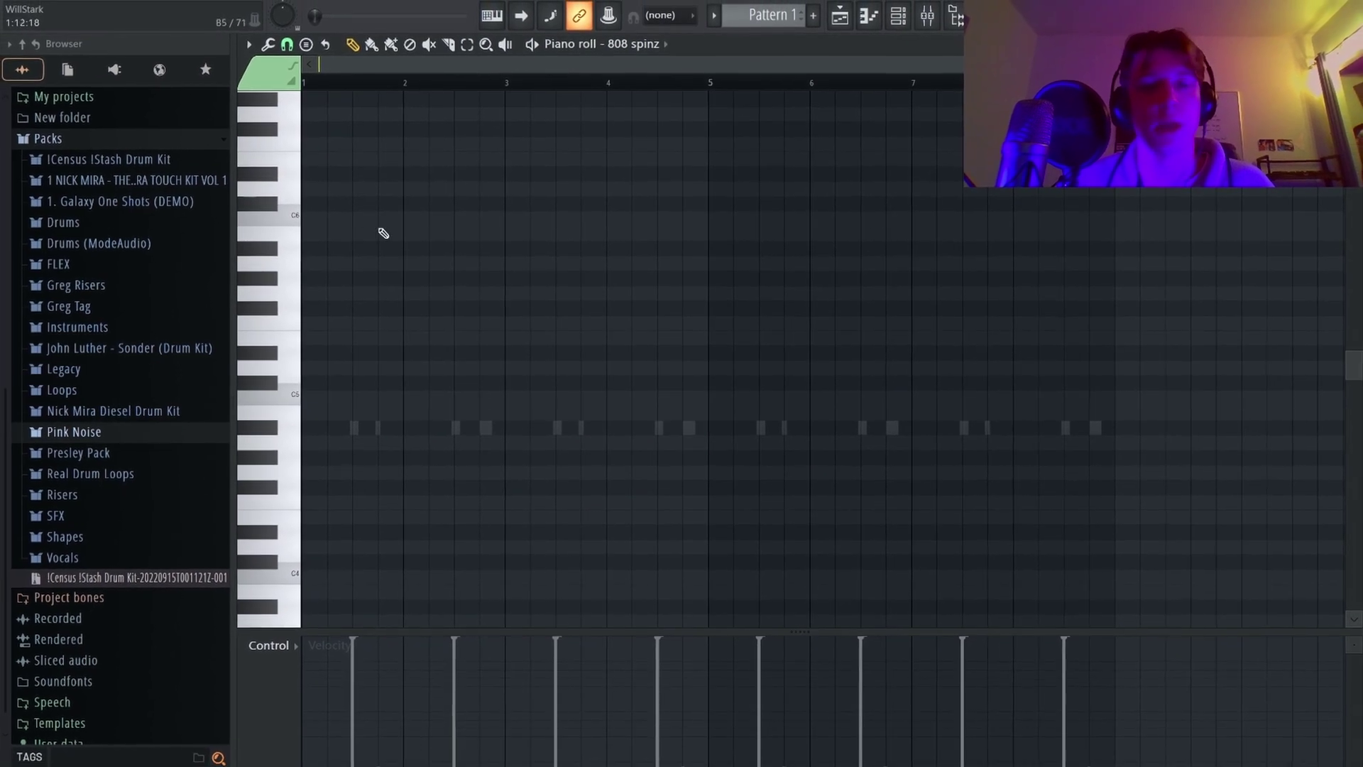
pyautogui.scroll(1, 387, 233)
pyautogui.scroll(1, 358, 235)
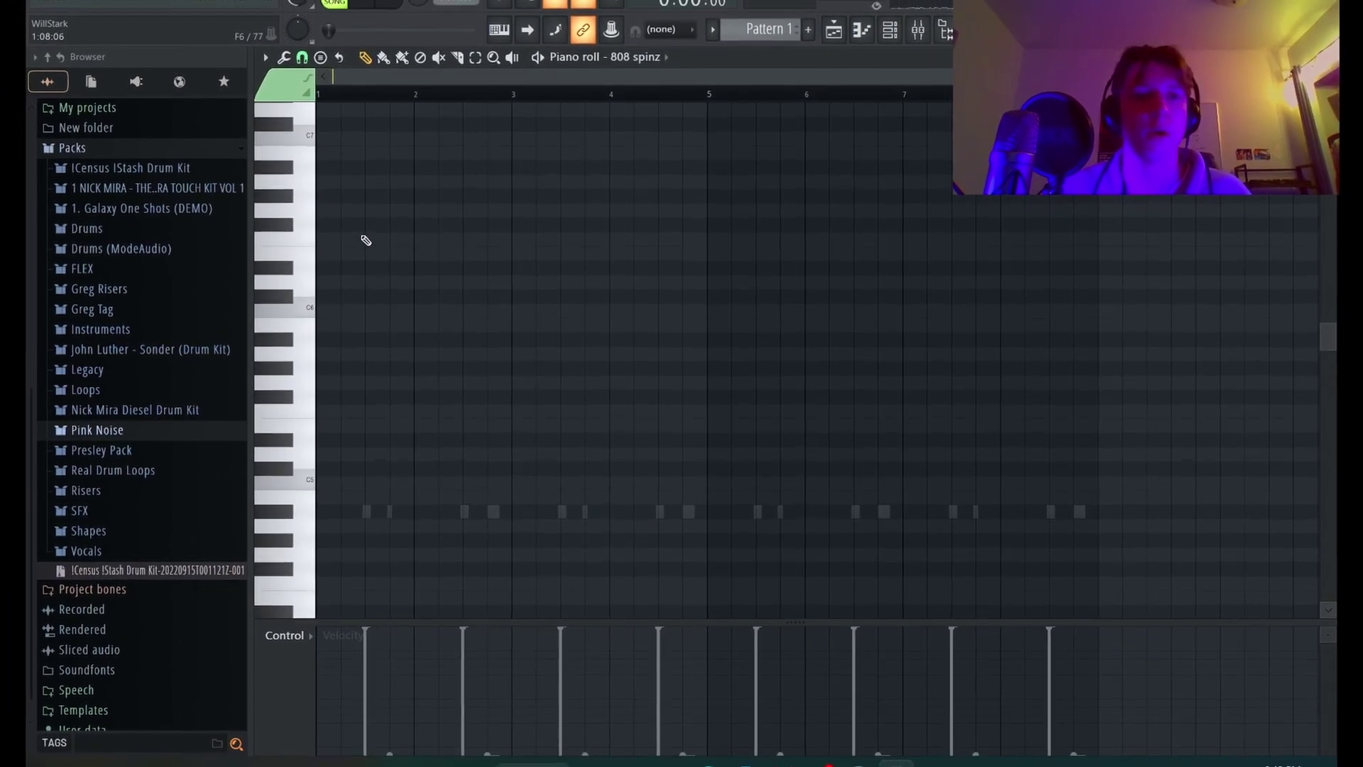
pyautogui.scroll(-1, 370, 447)
pyautogui.moveTo(348, 467); pyautogui.dragTo(304, 468)
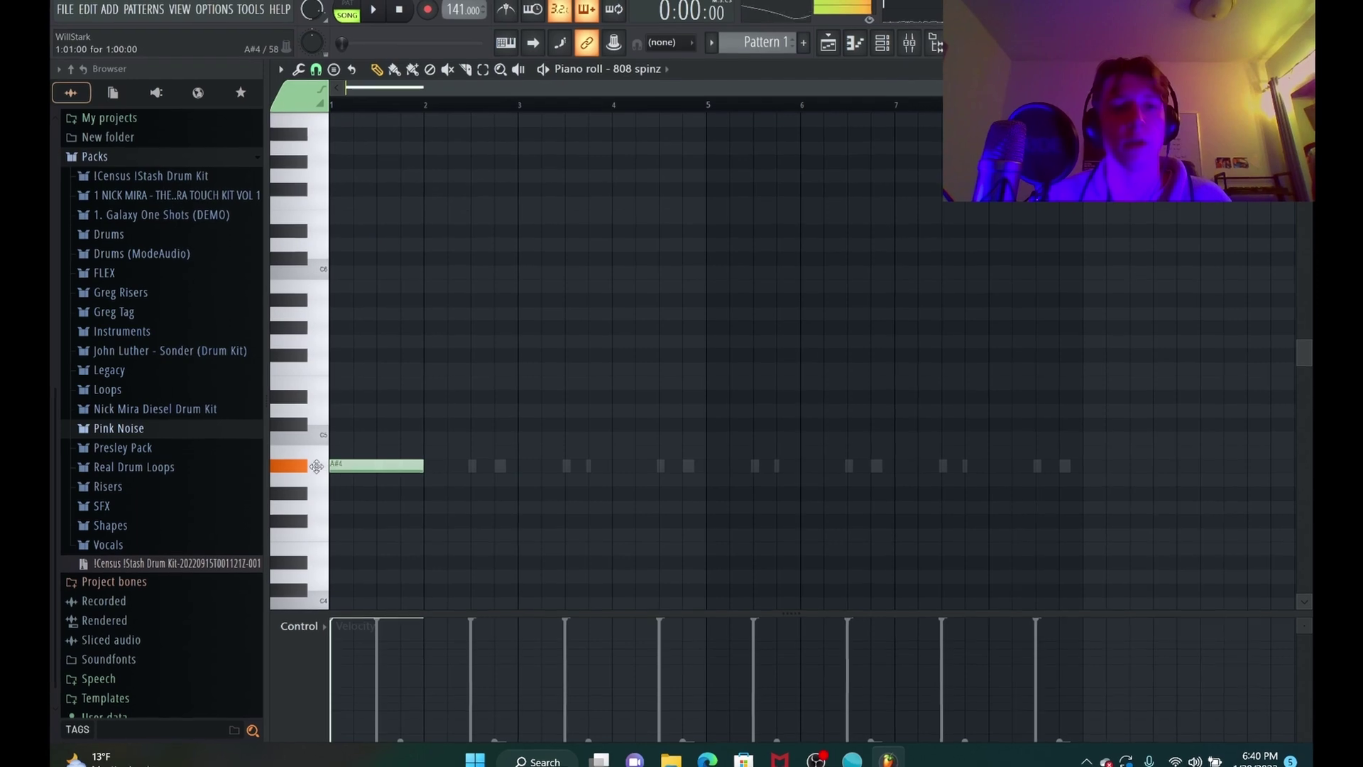
pyautogui.rightClick(376, 466)
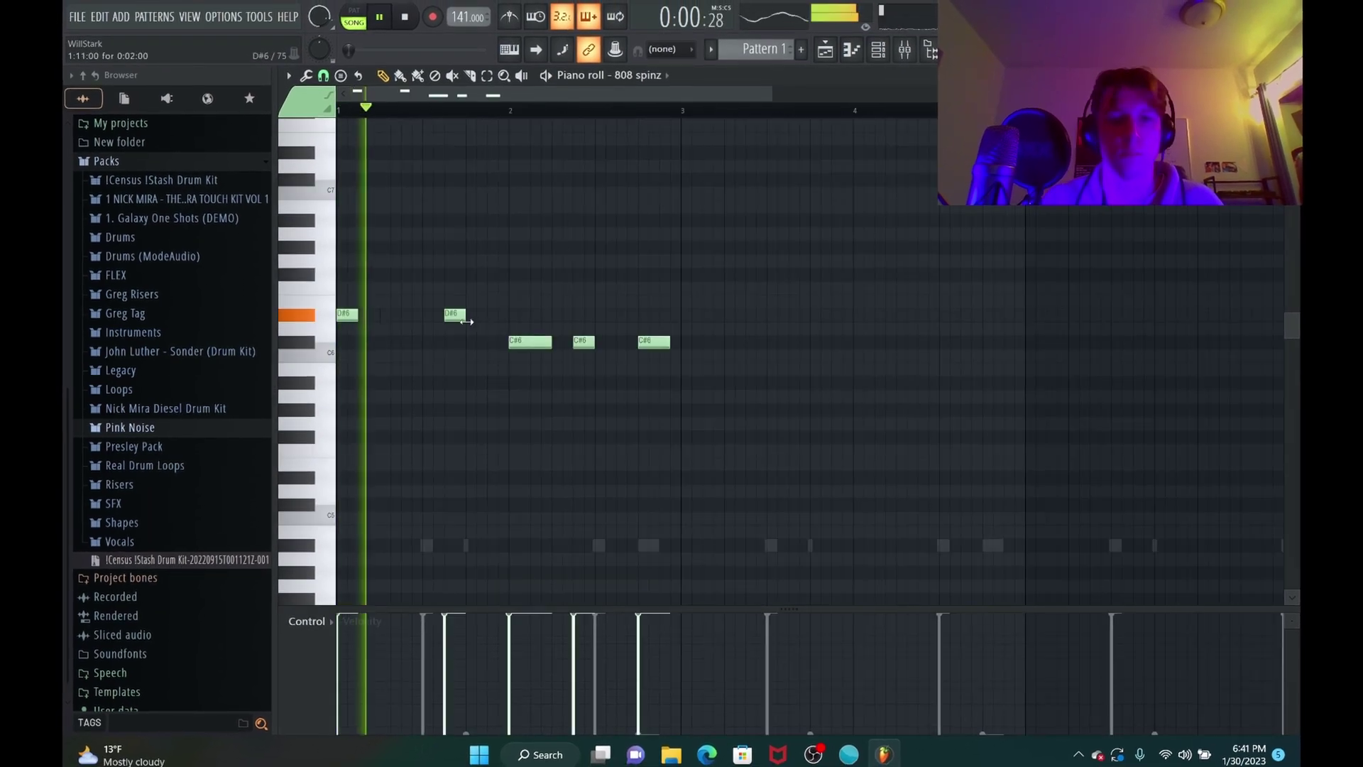
# Lengthen the second D#6 note of the 808 pattern toward bar 2 and slice the first C#5 note near its end.
pyautogui.moveTo(470, 314); pyautogui.dragTo(501, 319)
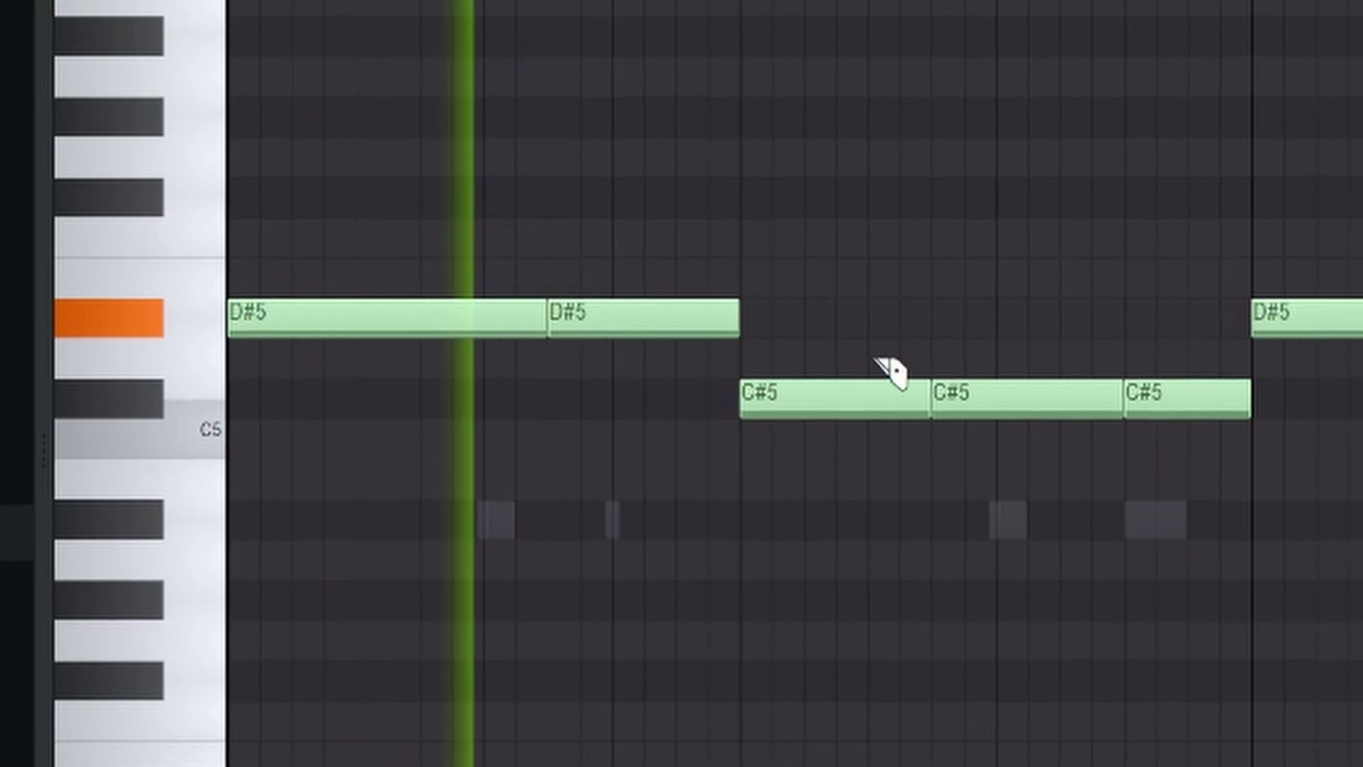
pyautogui.click(898, 398)
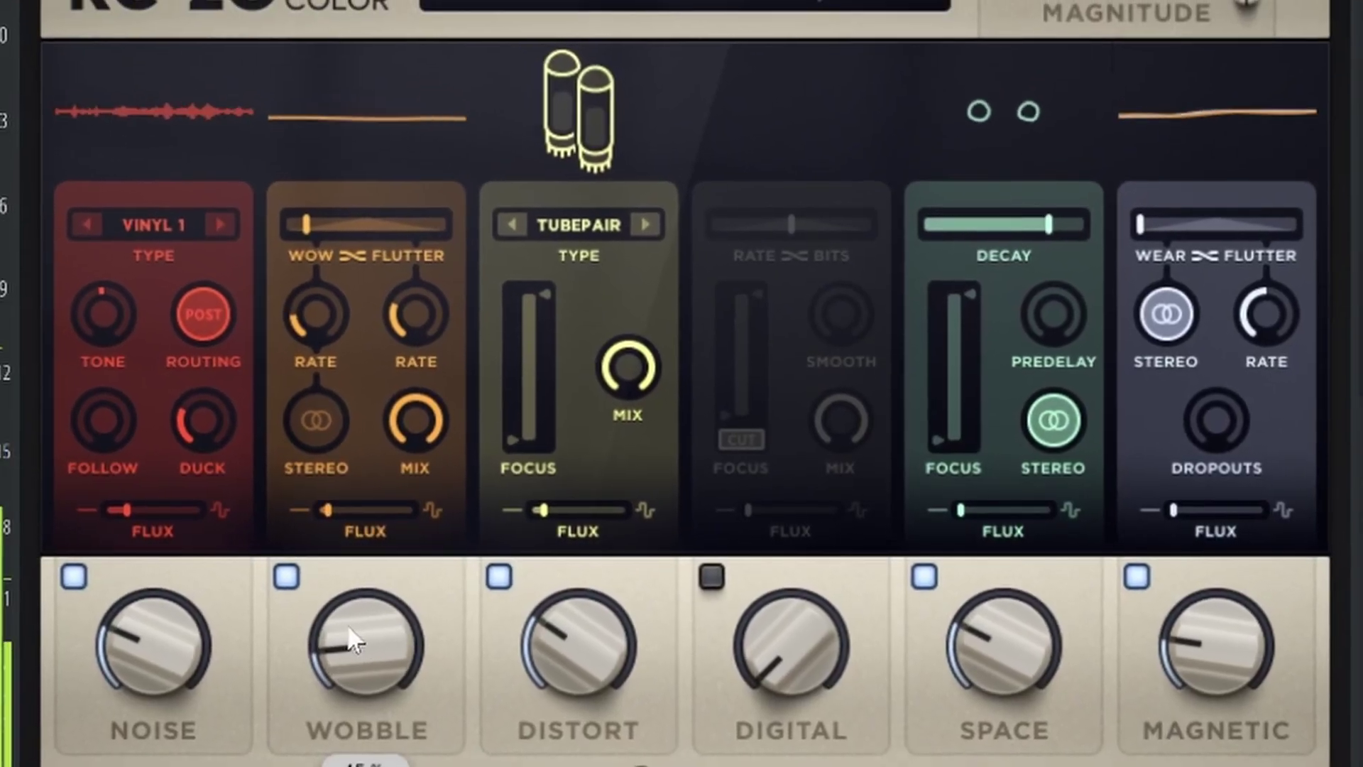
# Switch the stereo option of the RC-20 Wobble module and turn down the Wobble amount.
pyautogui.click(316, 421)
pyautogui.moveTo(375, 600); pyautogui.dragTo(338, 676)
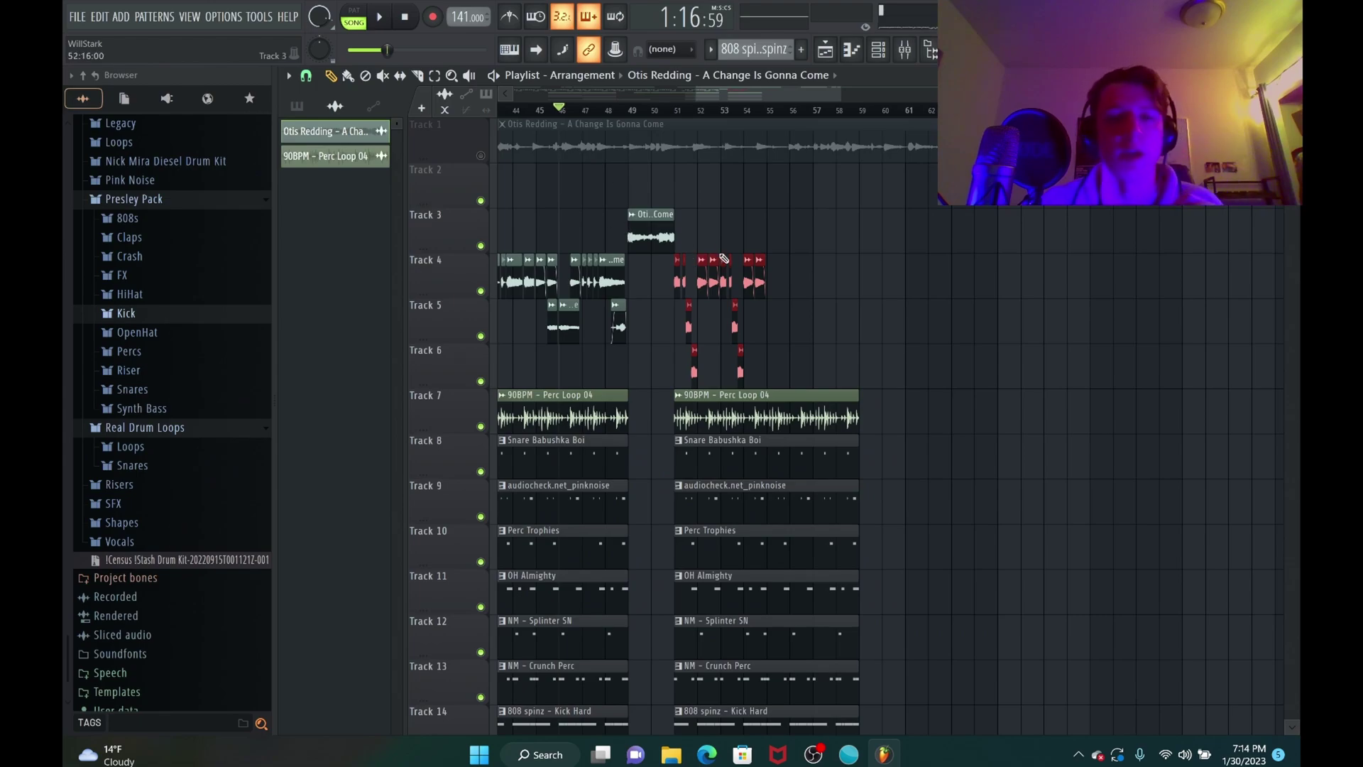
# Solo the 90BPM - Perc Loop 04 on Track 7 and play it back from bar 51.
pyautogui.scroll(-2, 723, 260)
pyautogui.rightClick(481, 337)
pyautogui.click(676, 110)
pyautogui.press('space')
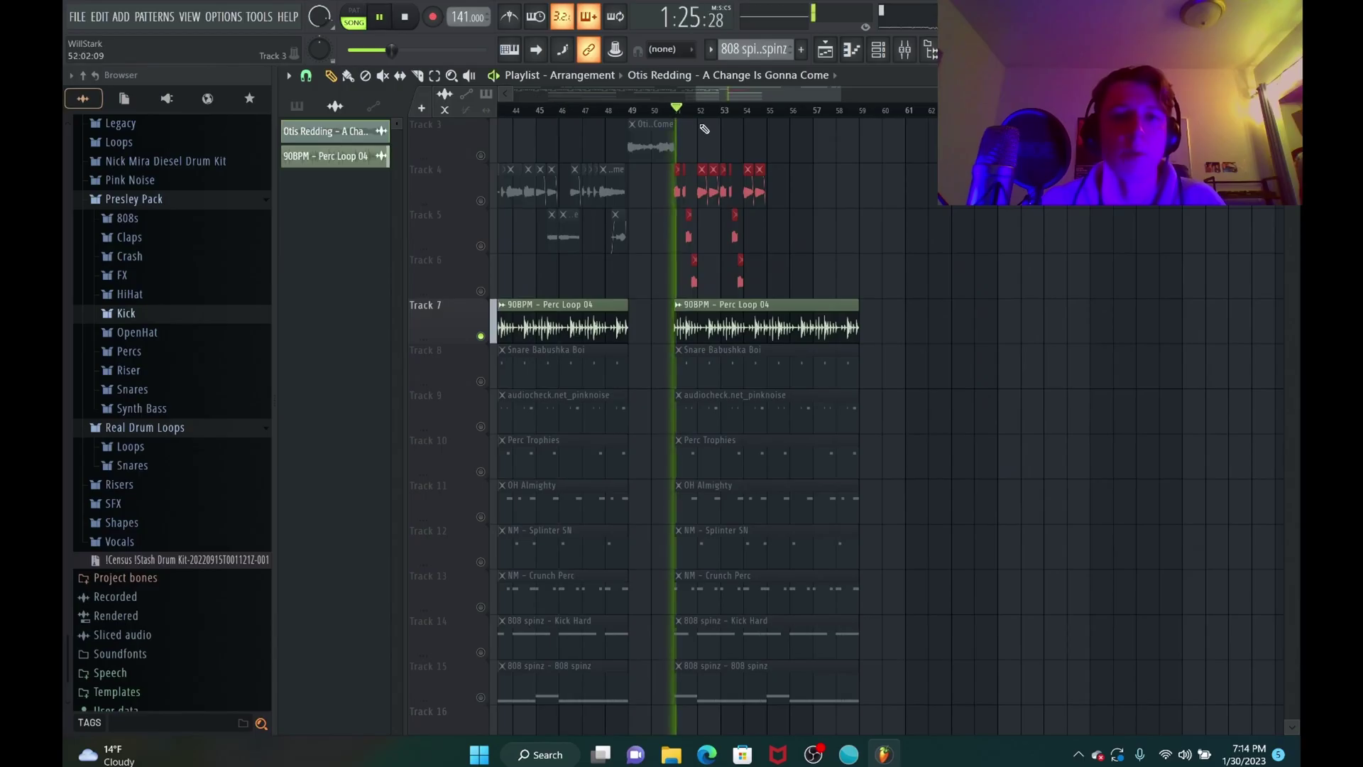